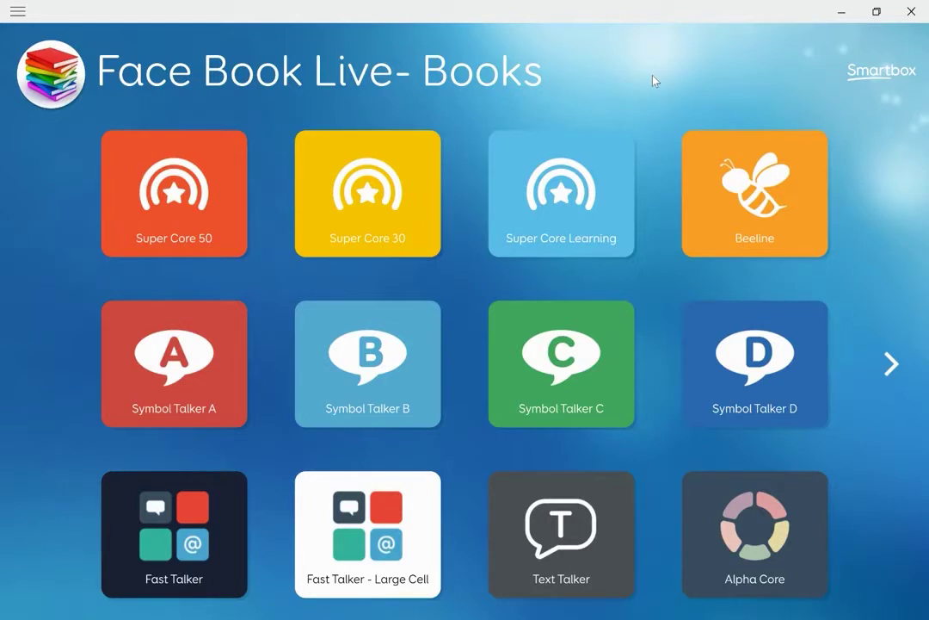
# Open the Super Core Learning grid set and start it with the Child vocabulary
pyautogui.click(579, 179)
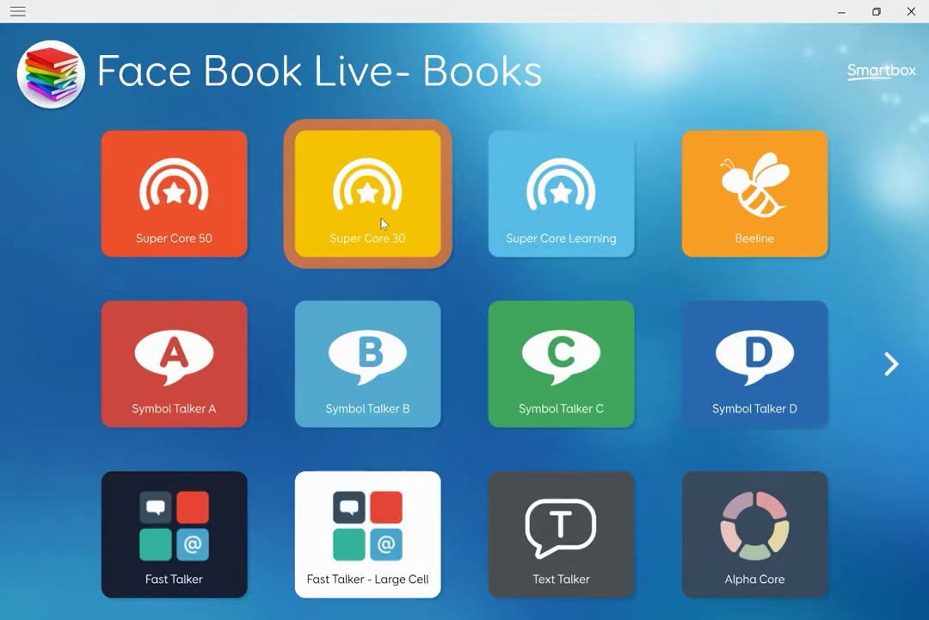
pyautogui.click(576, 220)
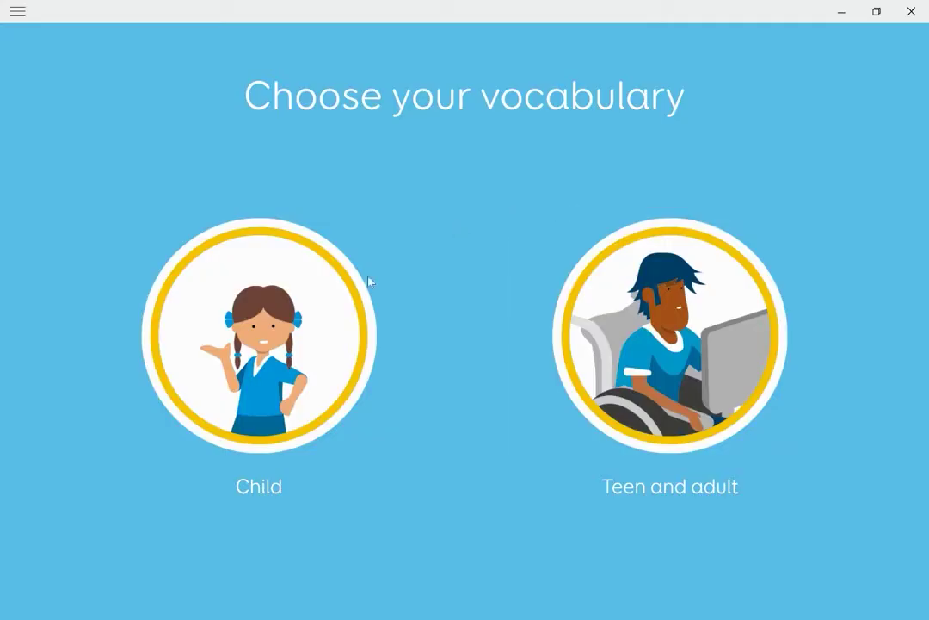
pyautogui.click(258, 344)
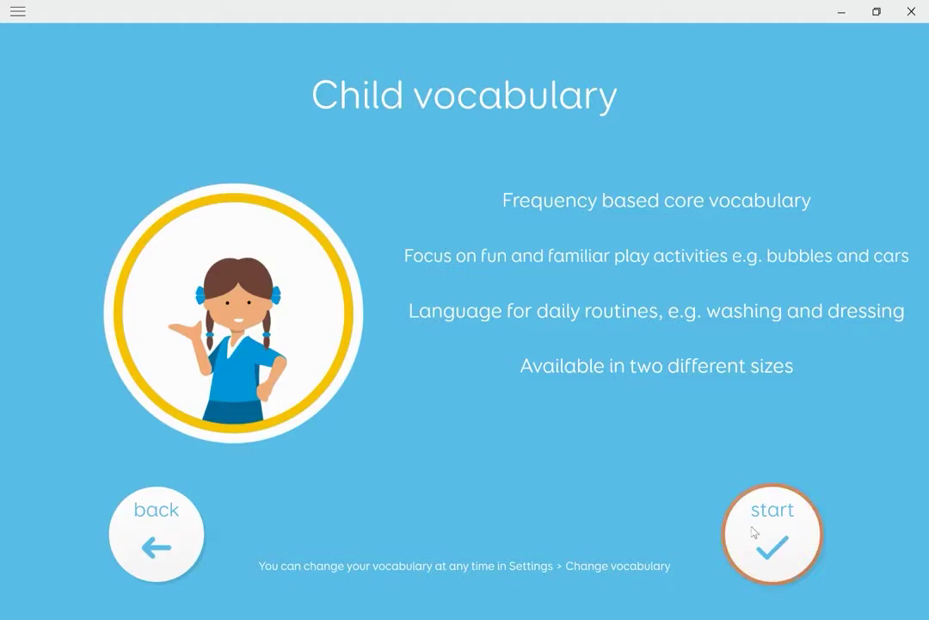
pyautogui.click(772, 540)
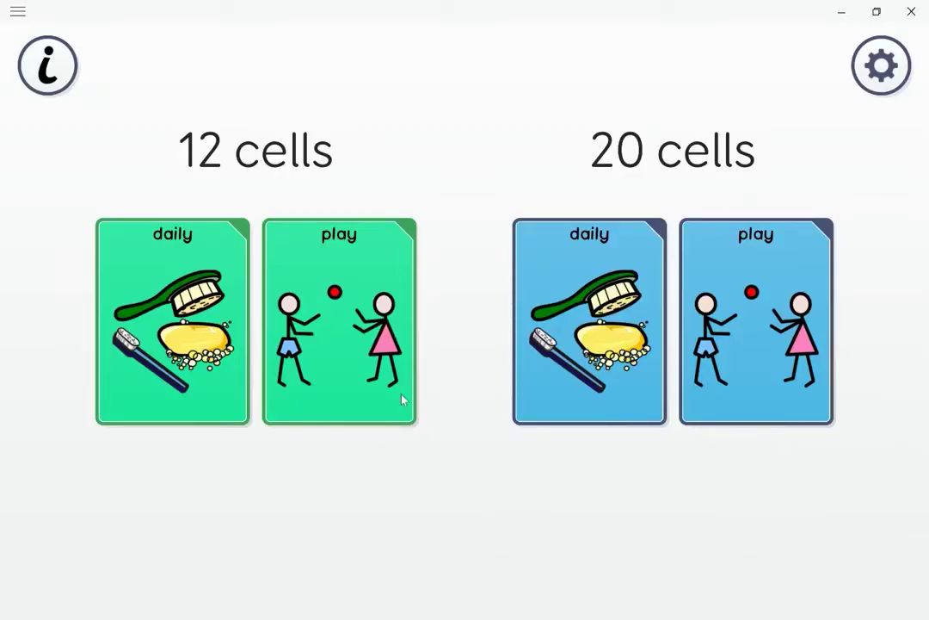
# Go into the 12-cell play activities and open the reading page
pyautogui.click(342, 315)
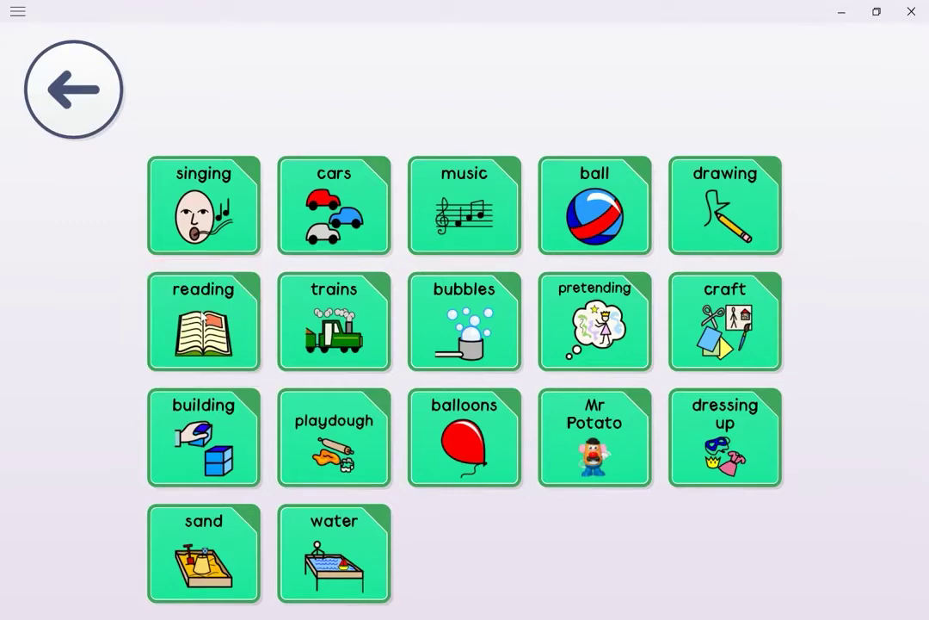
pyautogui.click(203, 317)
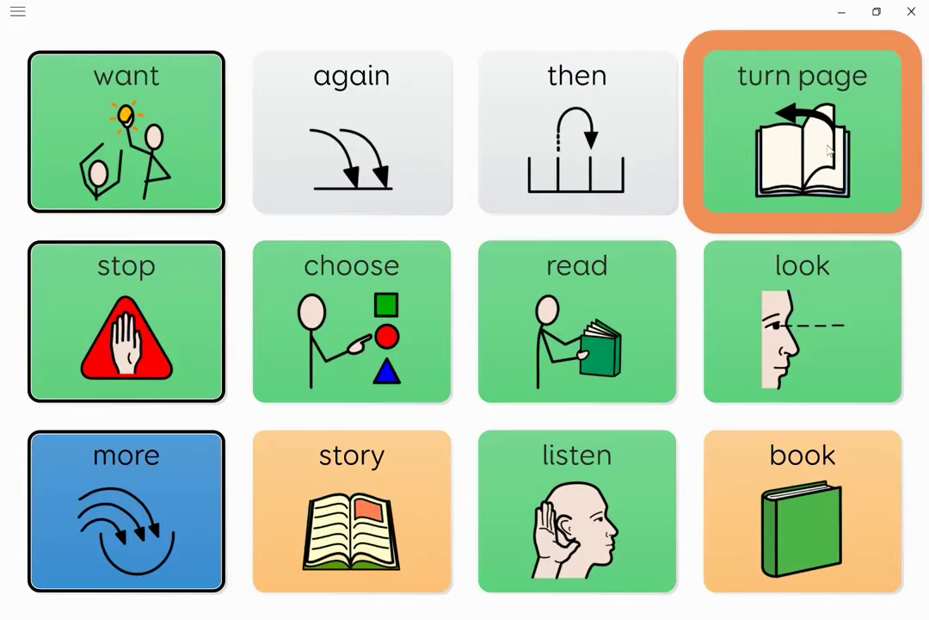
pyautogui.click(162, 8)
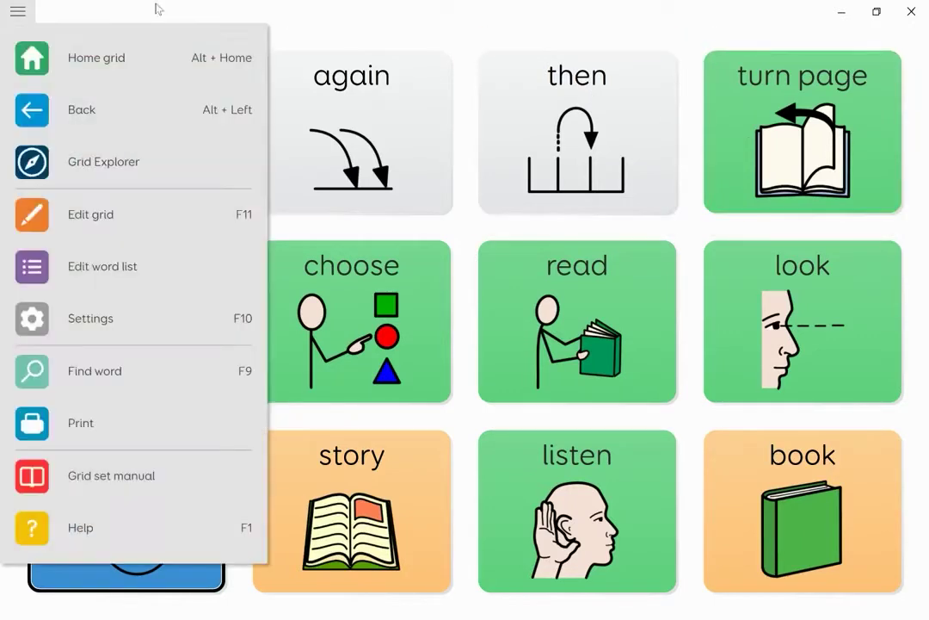
# Return to Grid Explorer and start Super Core 50 with the Child vocabulary
pyautogui.click(79, 169)
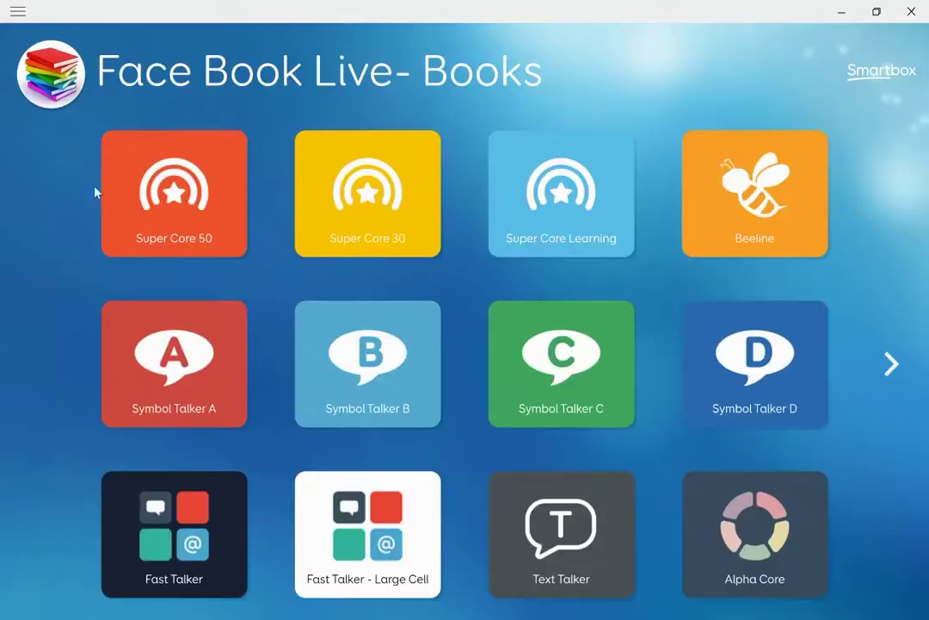
pyautogui.click(173, 216)
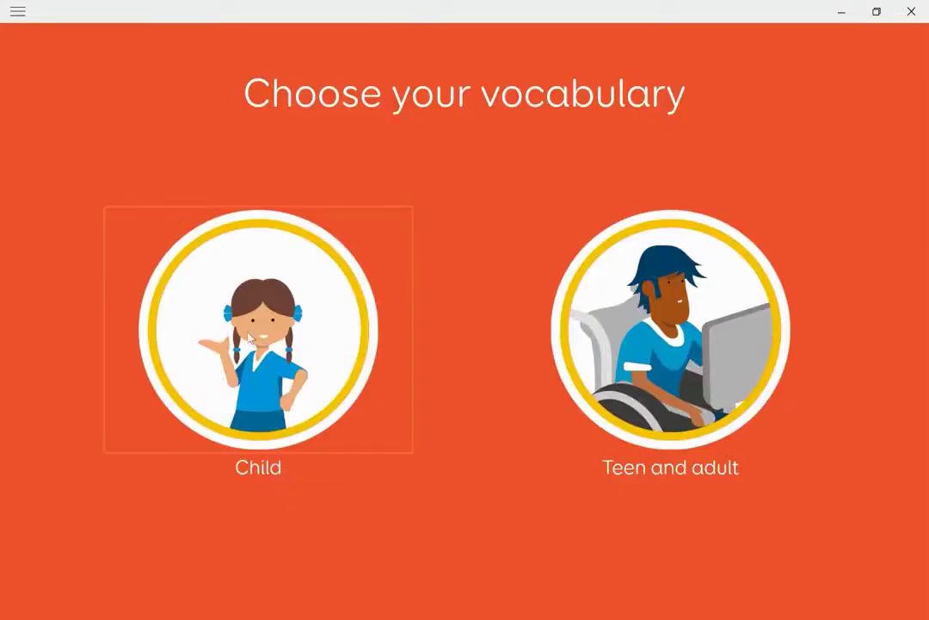
pyautogui.click(266, 340)
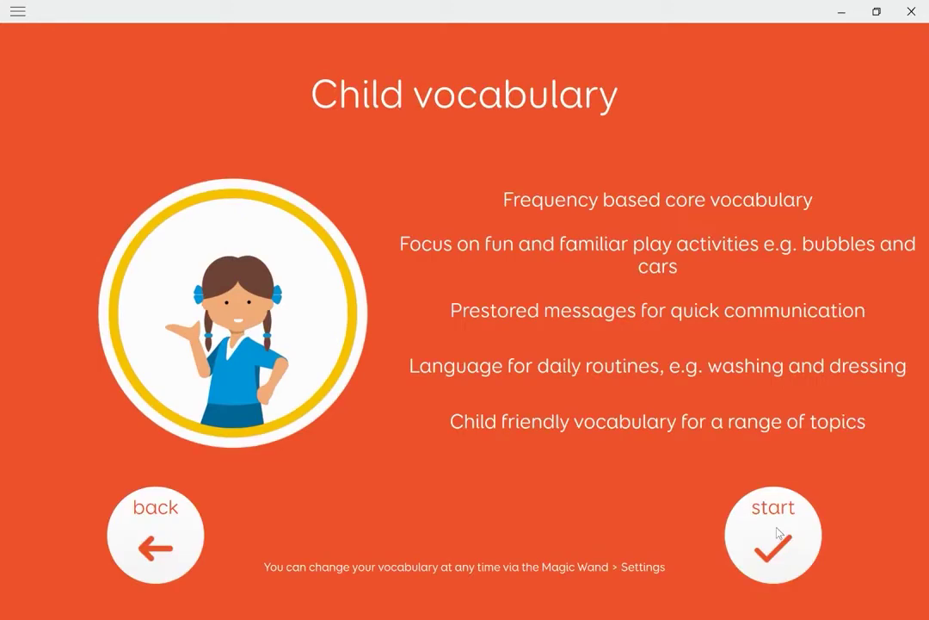
pyautogui.click(777, 534)
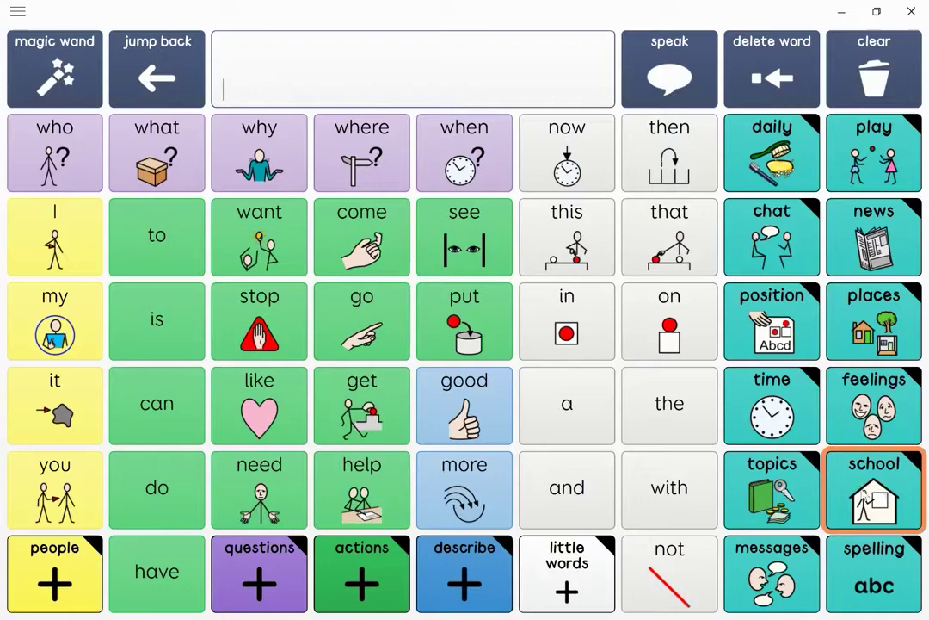
# Go through school, stories and more to the Gruffalo story page, then jump home
pyautogui.click(873, 489)
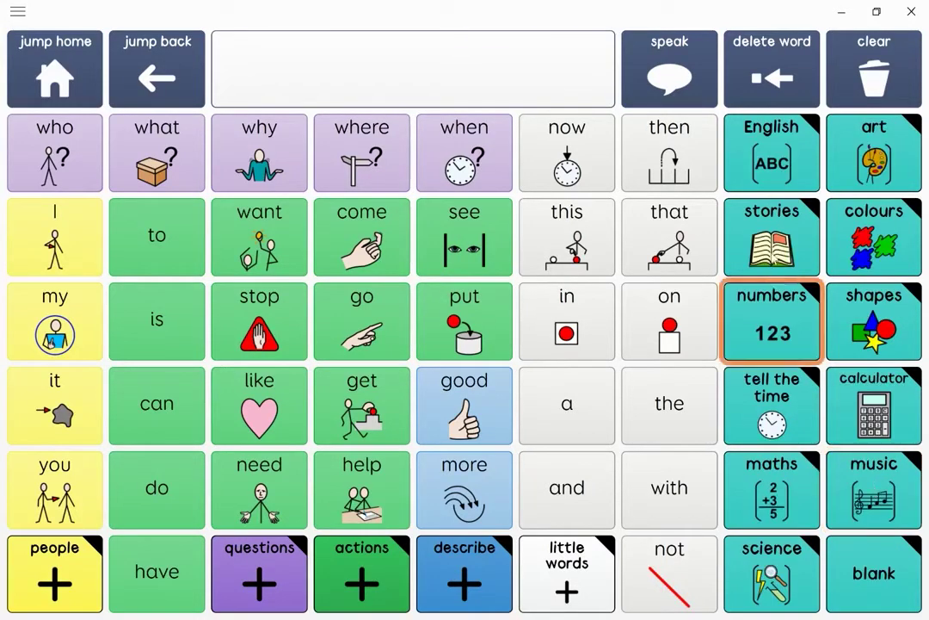
pyautogui.click(772, 236)
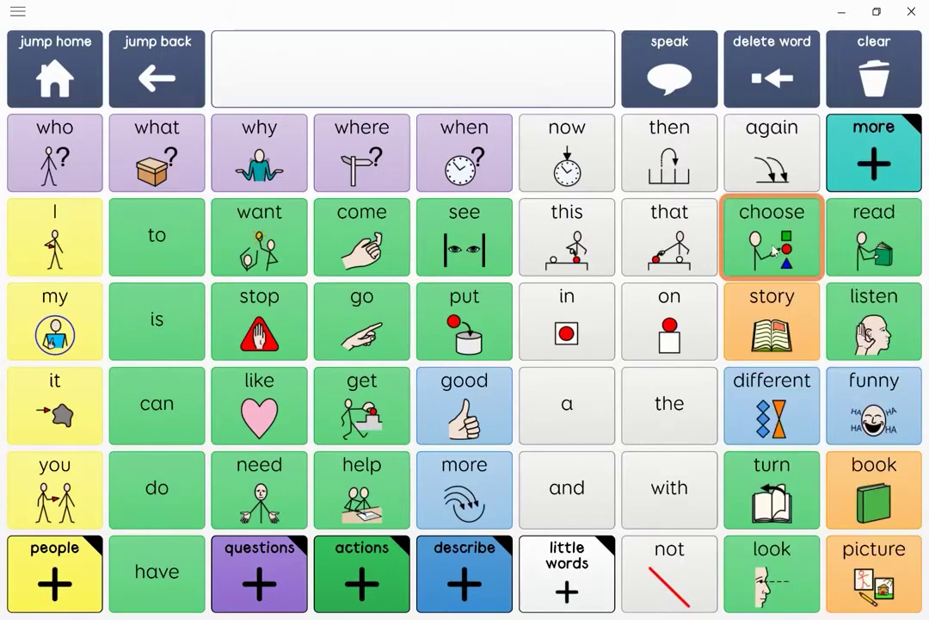
pyautogui.click(872, 159)
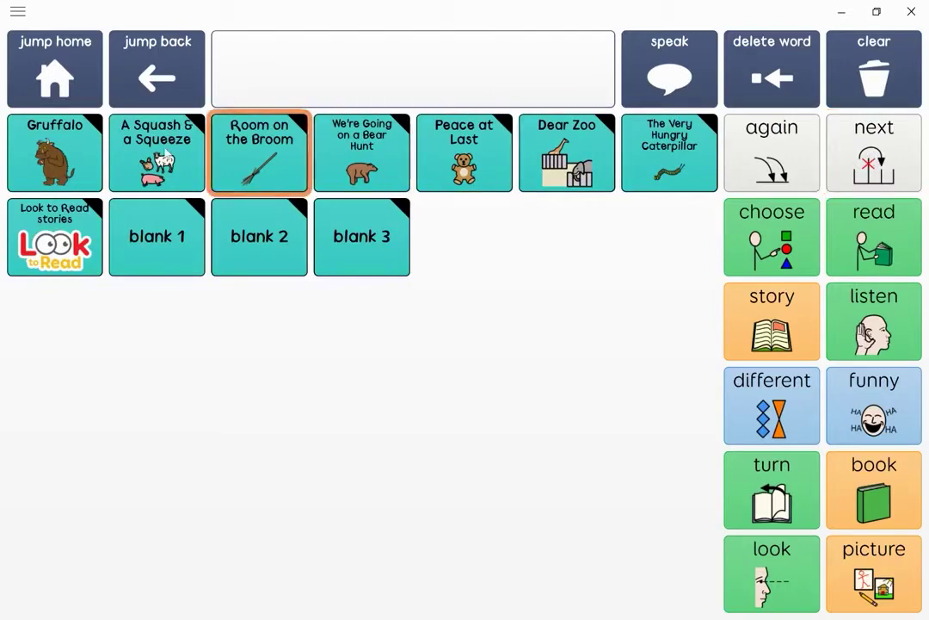
pyautogui.click(57, 147)
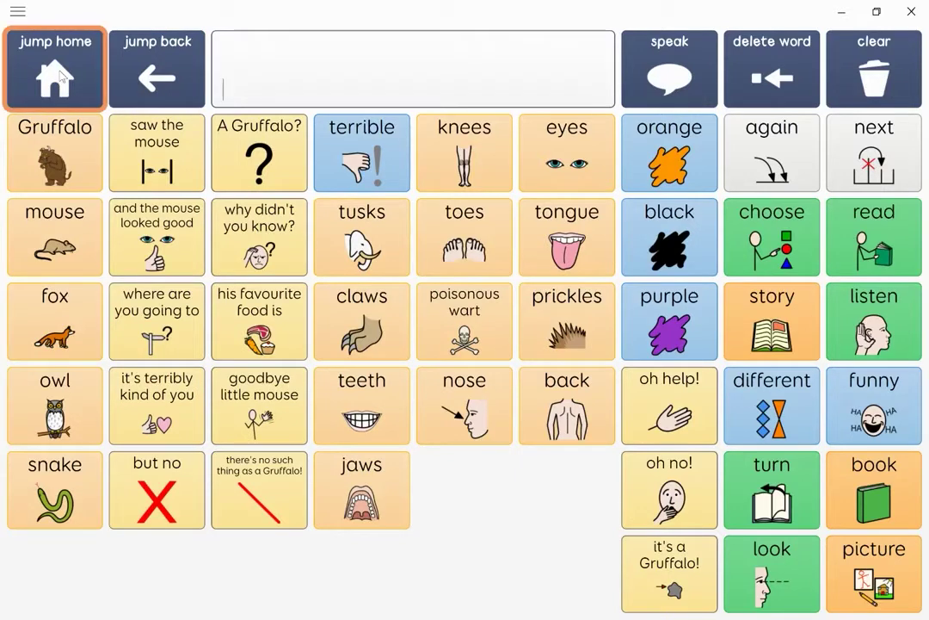
pyautogui.click(61, 75)
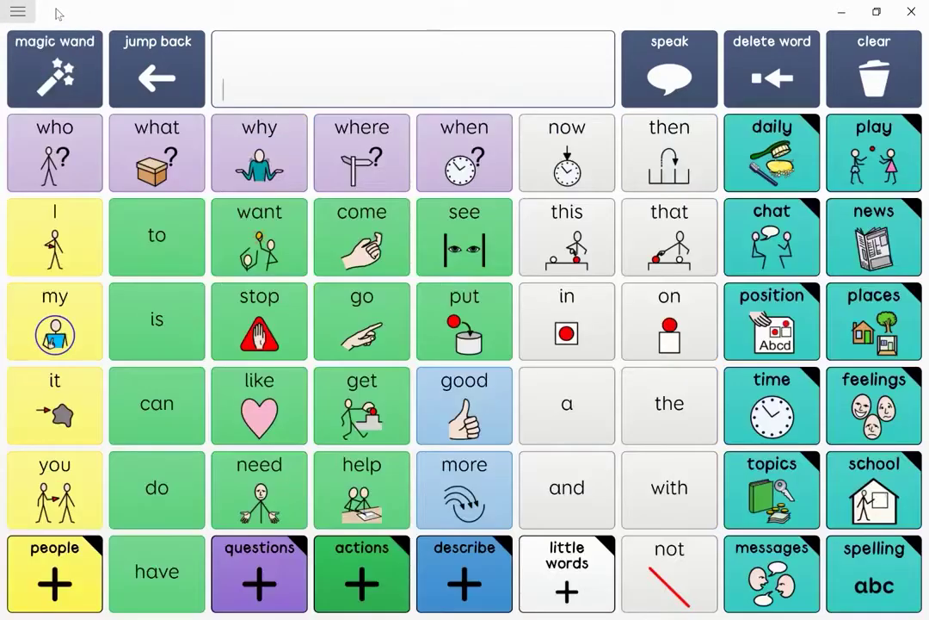
# Return to Grid Explorer and pick Child in the Super Core 30 grid set
pyautogui.click(57, 14)
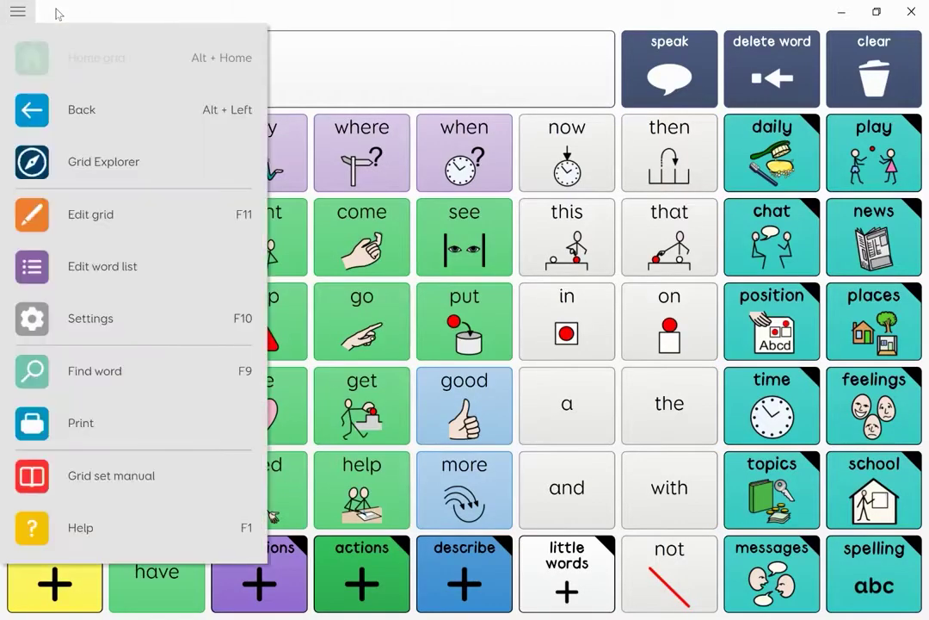
pyautogui.click(101, 172)
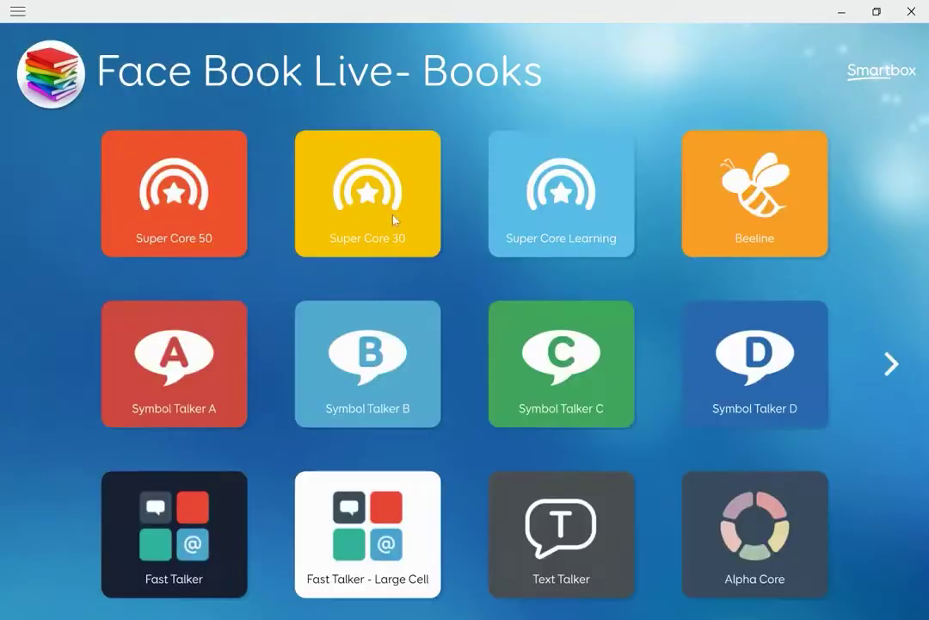
pyautogui.click(379, 218)
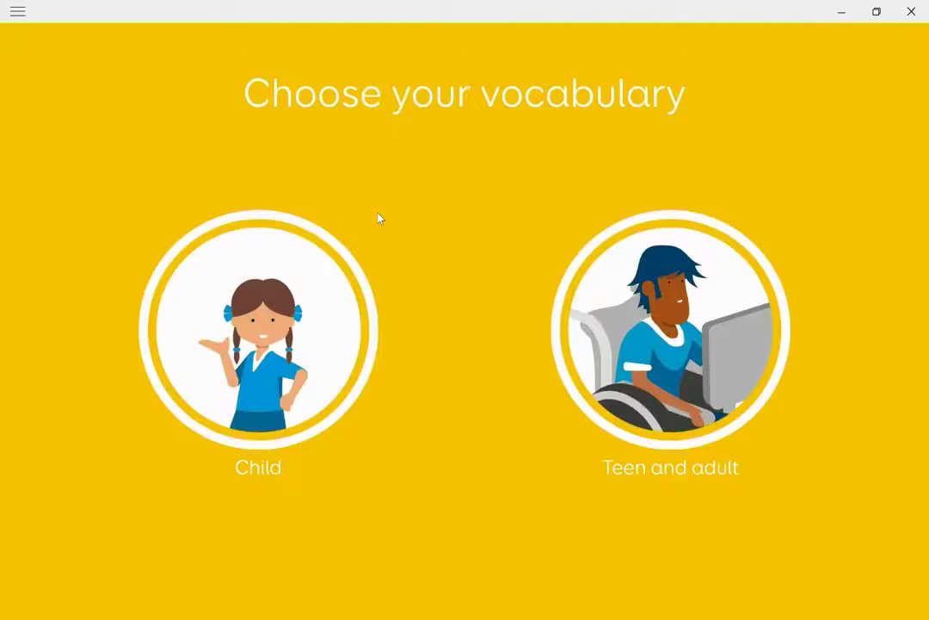
pyautogui.click(271, 344)
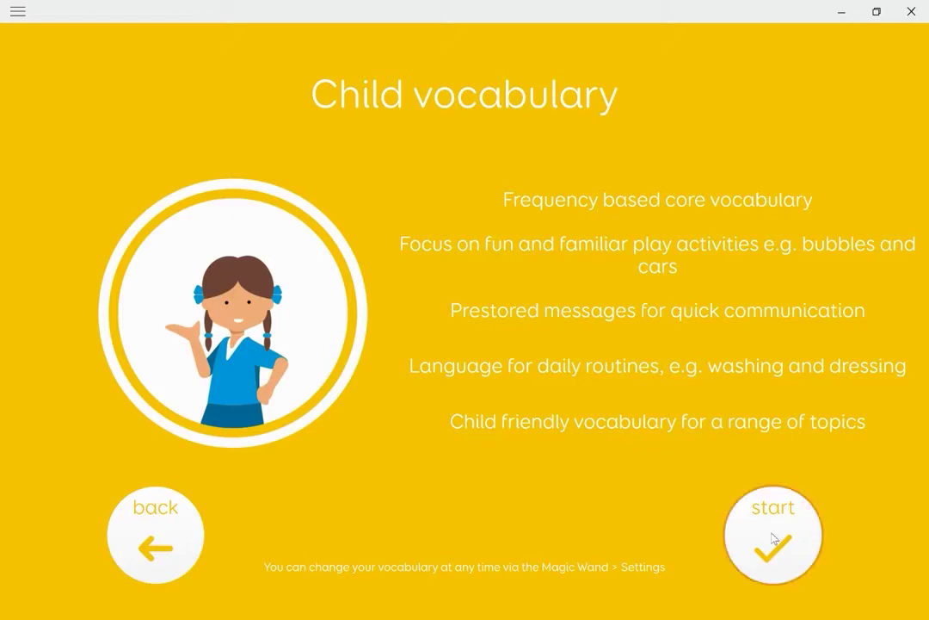
# Start Super Core 30 Child and go through school, stories and more to the book titles
pyautogui.click(774, 538)
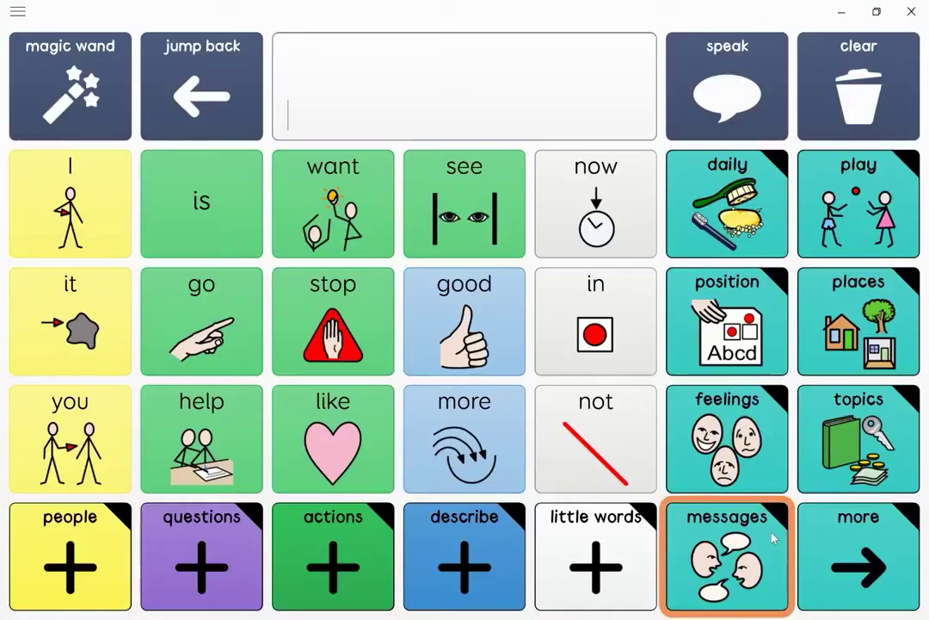
pyautogui.click(865, 548)
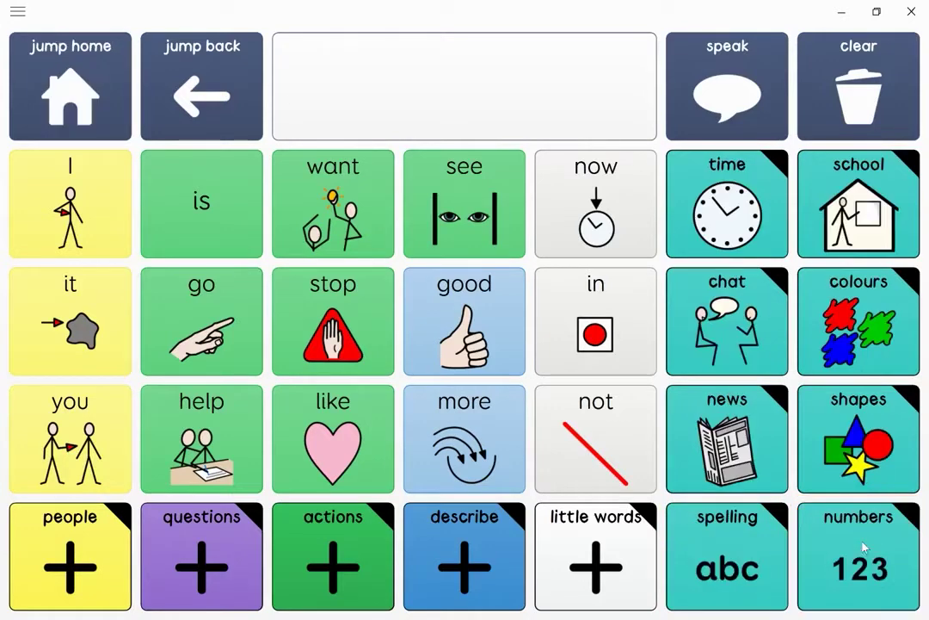
pyautogui.click(857, 246)
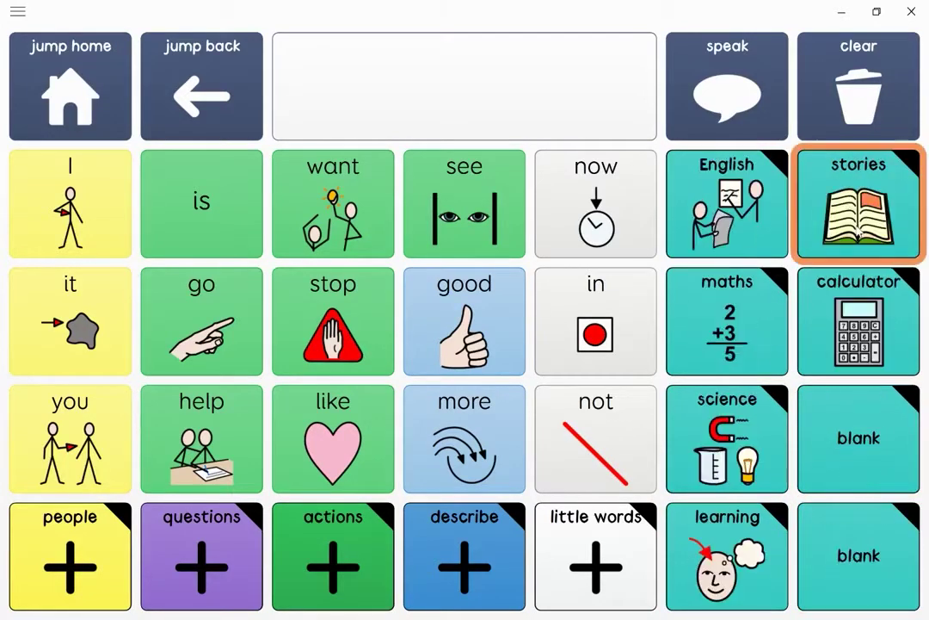
pyautogui.click(858, 203)
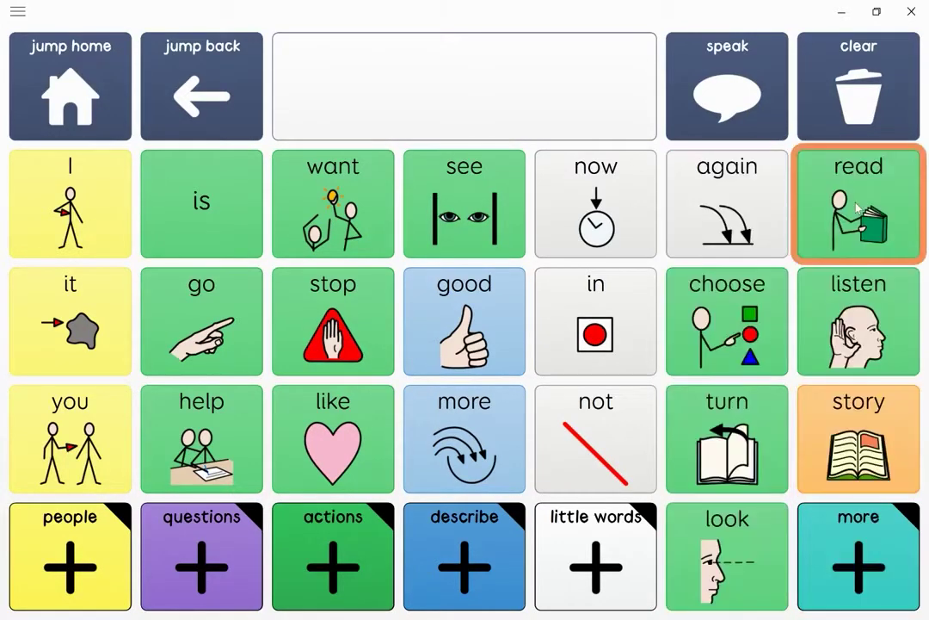
pyautogui.click(858, 555)
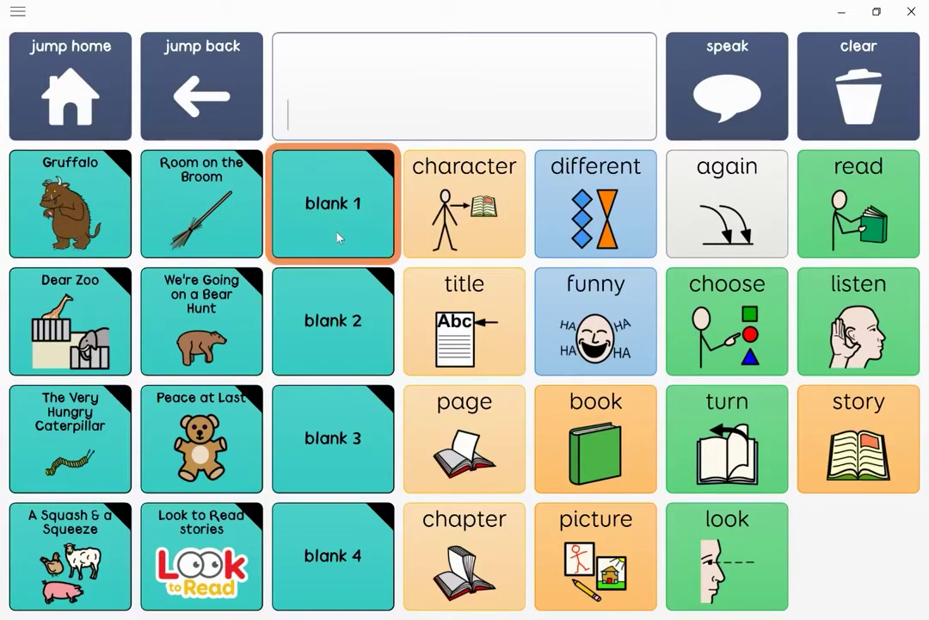
pyautogui.click(70, 11)
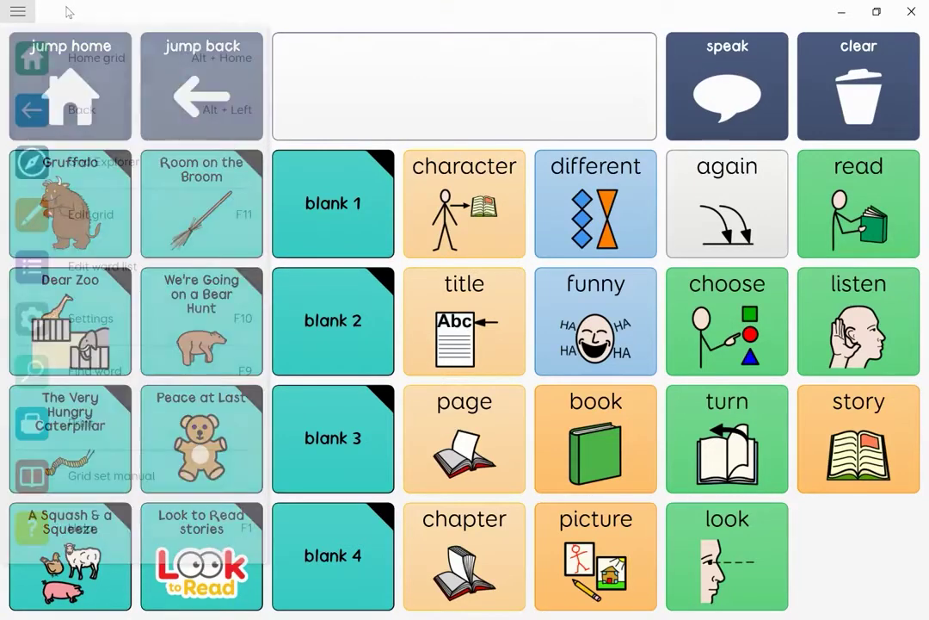
# Return to the Face Book Live- Books grid set list and page through its sets
pyautogui.click(121, 173)
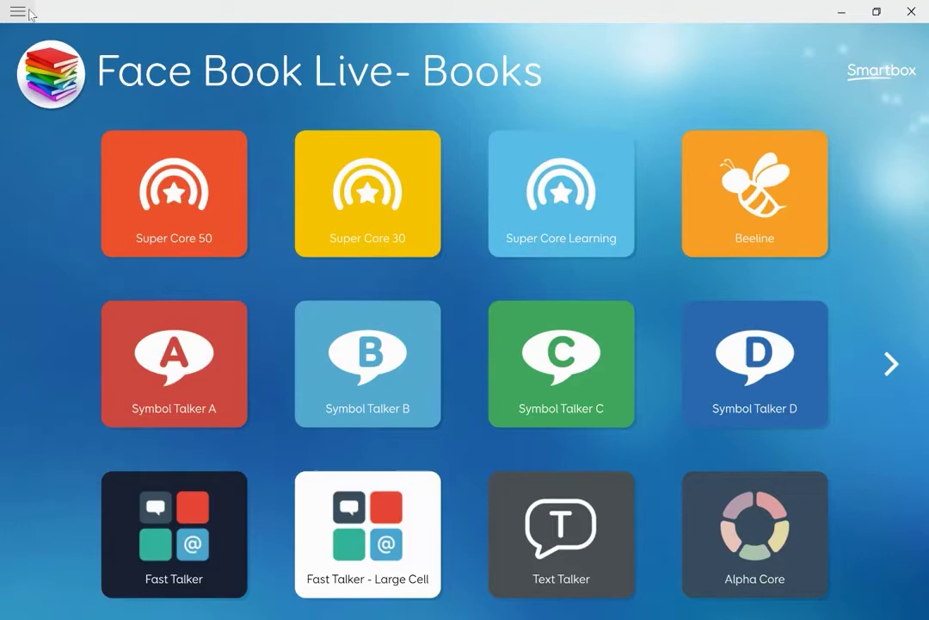
pyautogui.click(889, 363)
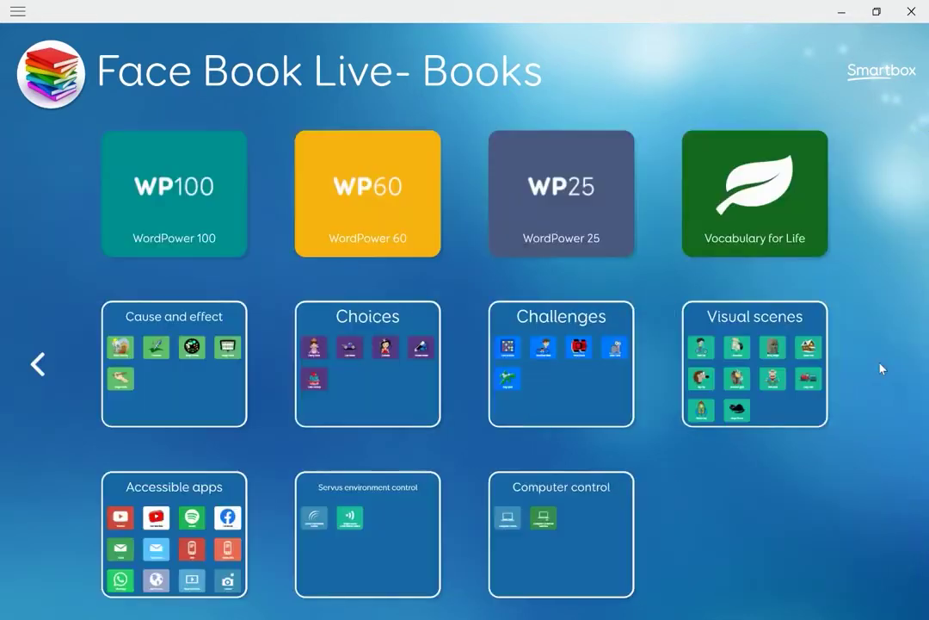
pyautogui.click(57, 361)
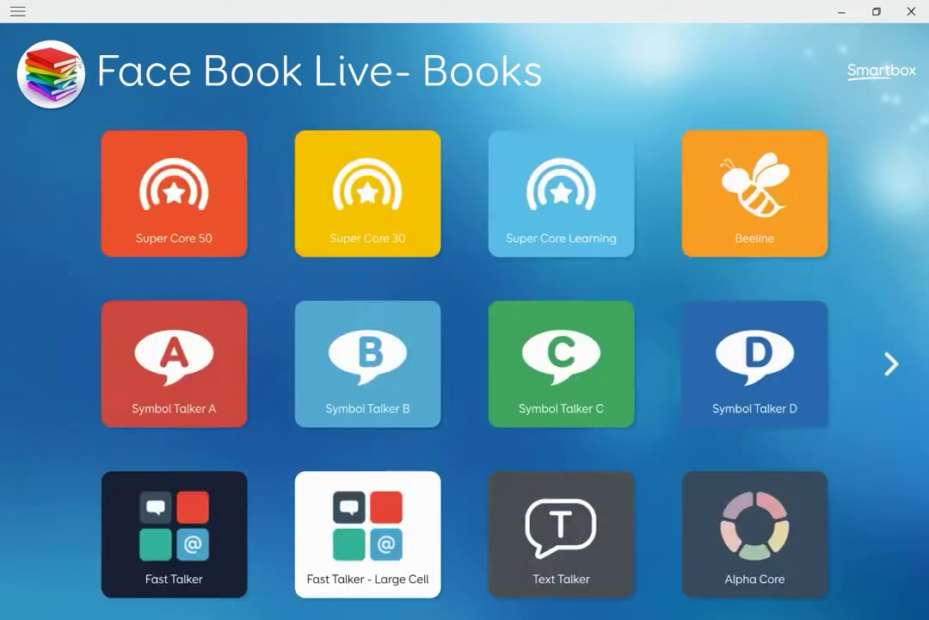
pyautogui.click(54, 12)
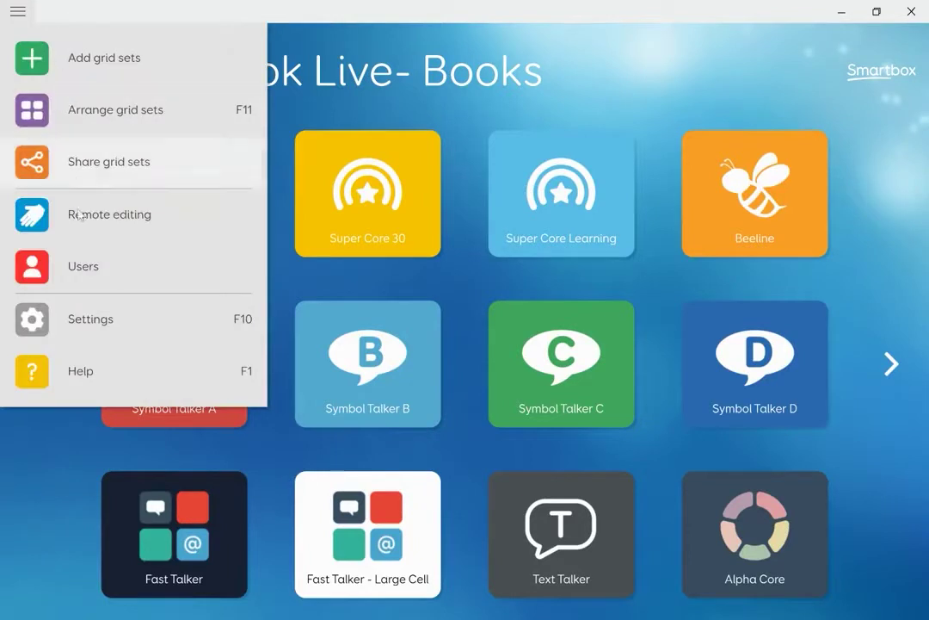
# Switch to the Books in Grid for Children and Adults user and open Super Core 30 with no bot
pyautogui.click(83, 268)
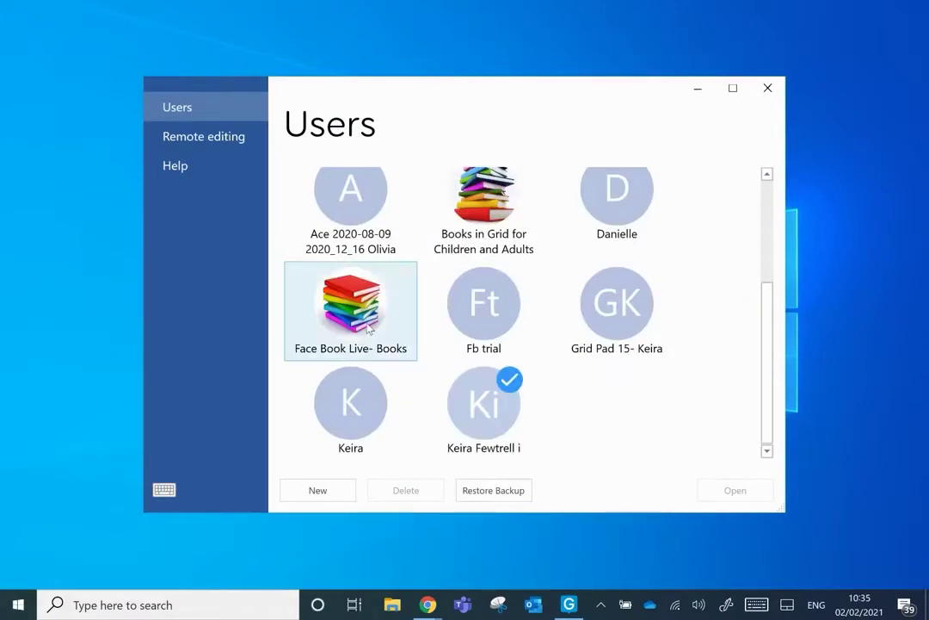
pyautogui.click(497, 200)
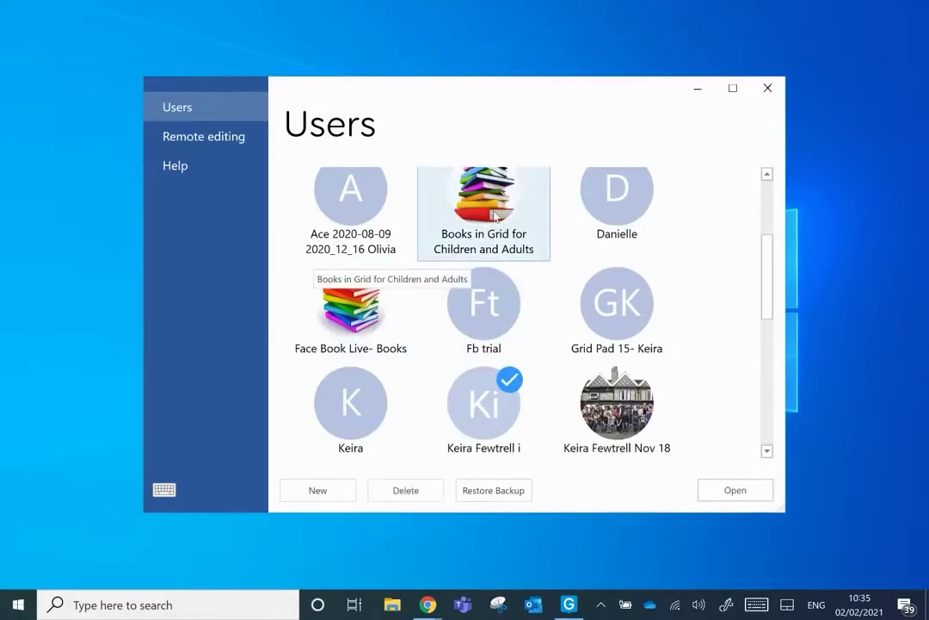
pyautogui.click(496, 220)
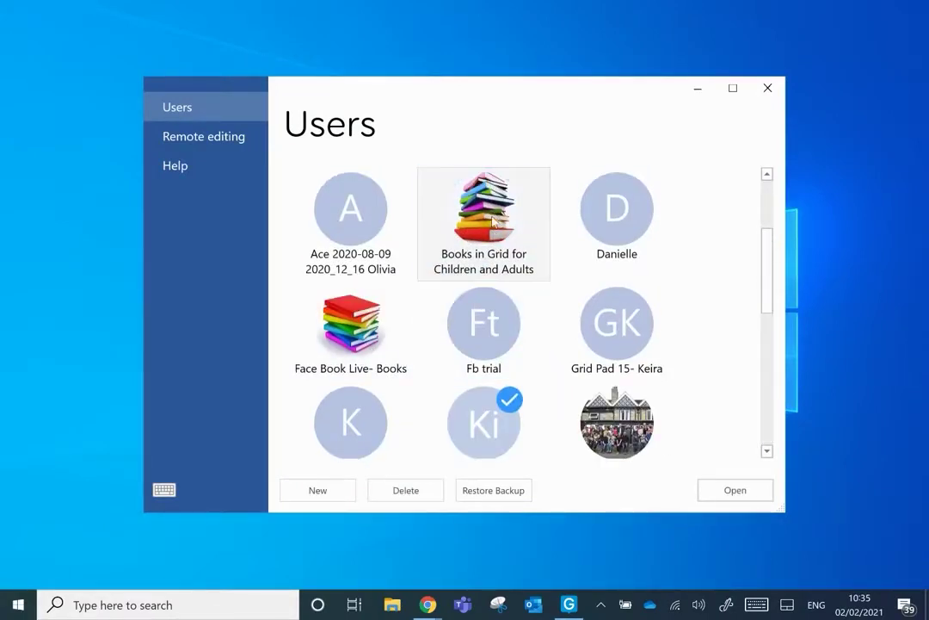
pyautogui.click(497, 221)
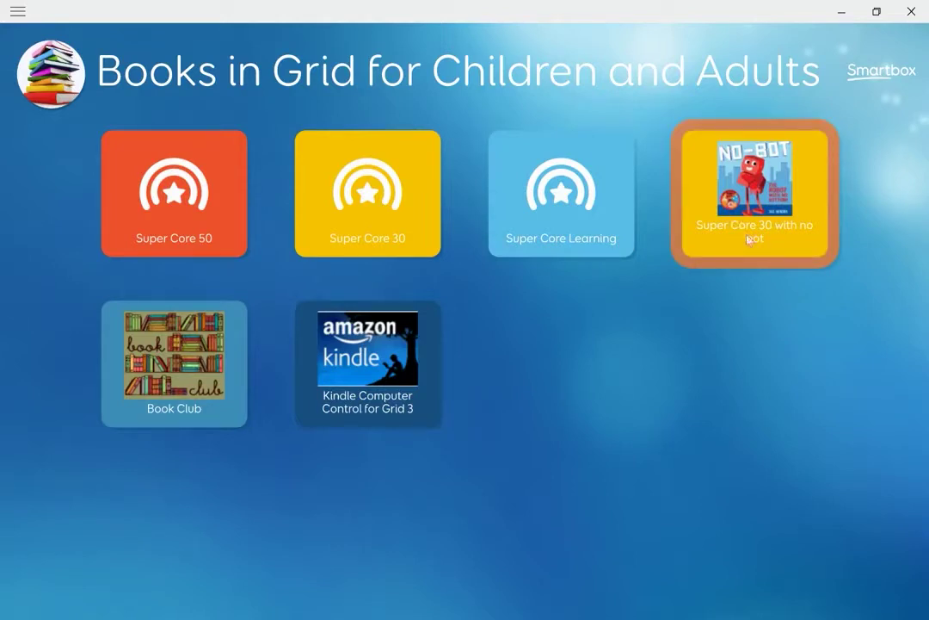
pyautogui.click(772, 239)
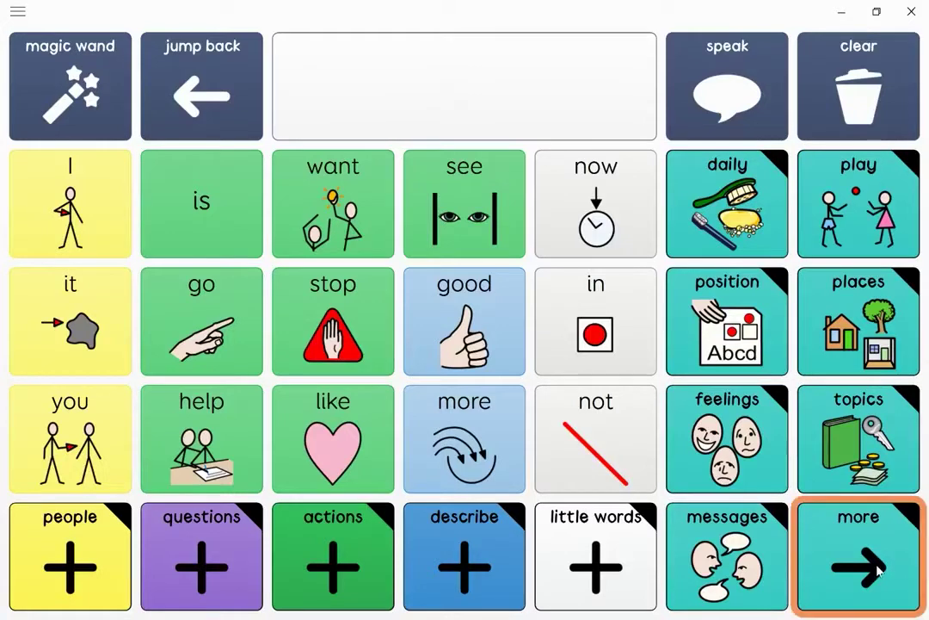
# Go through more, school, stories and more to open the No Bot book page, then jump home
pyautogui.click(878, 568)
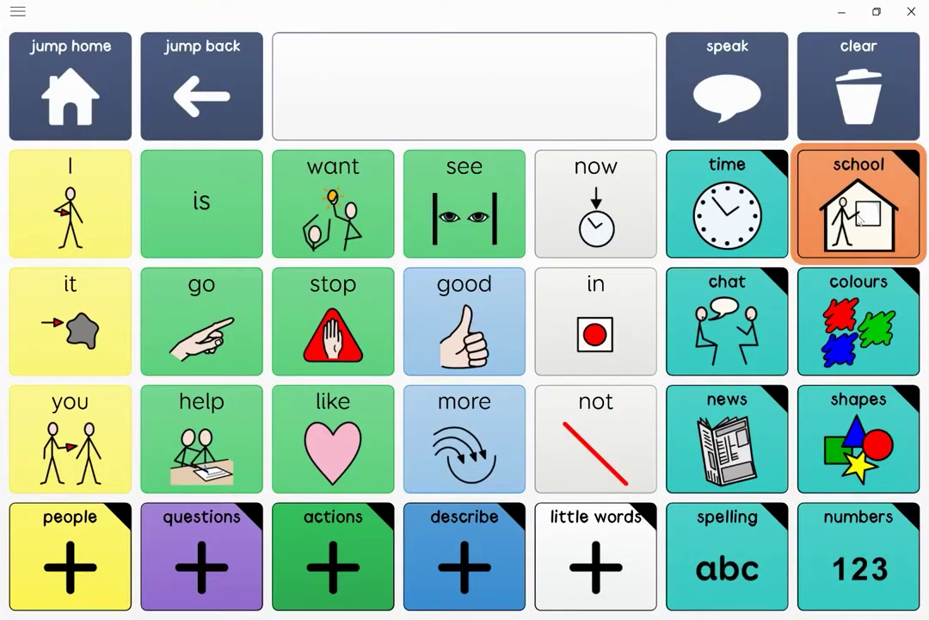
pyautogui.click(860, 220)
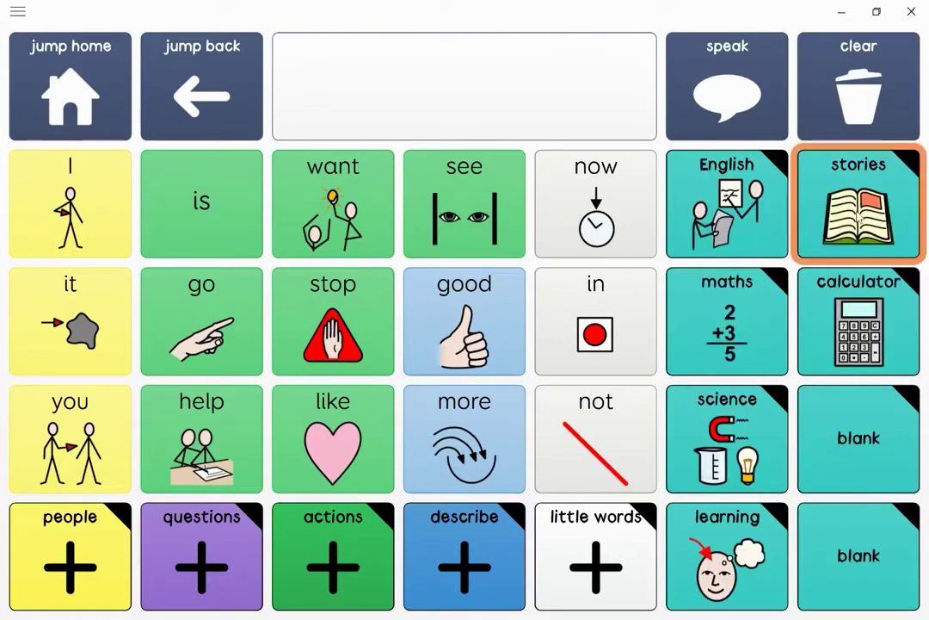
pyautogui.click(858, 220)
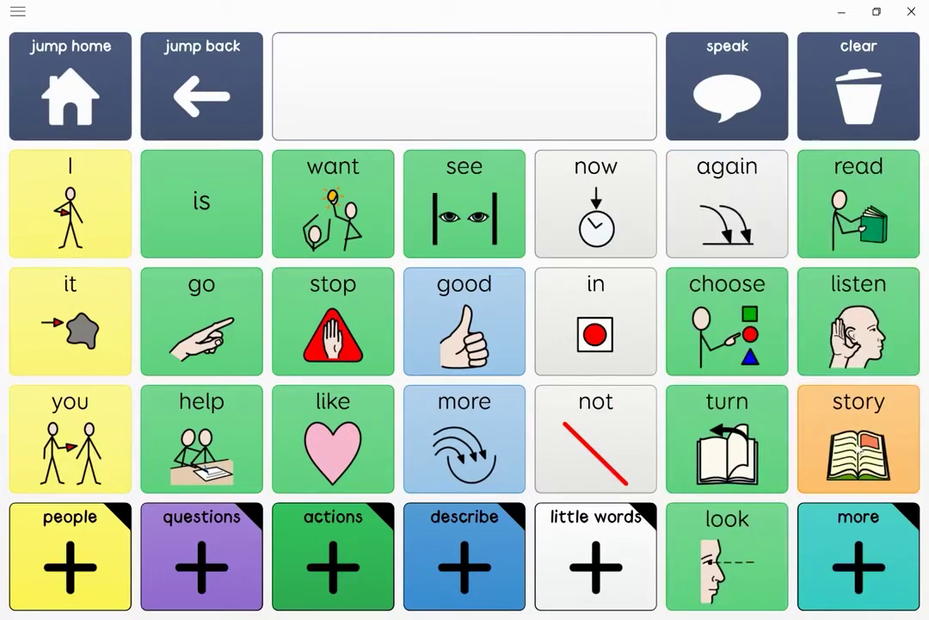
pyautogui.click(856, 553)
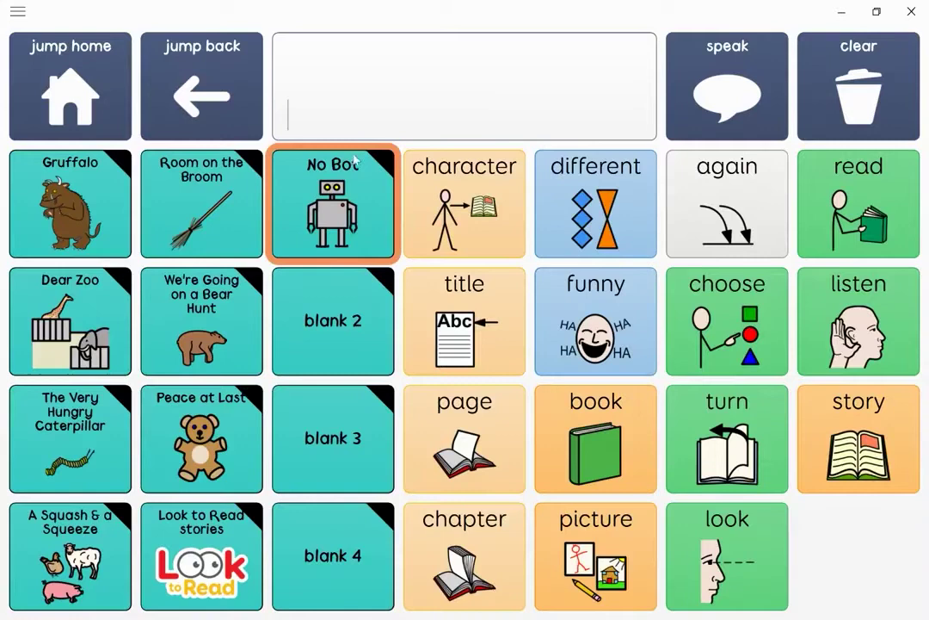
pyautogui.click(342, 205)
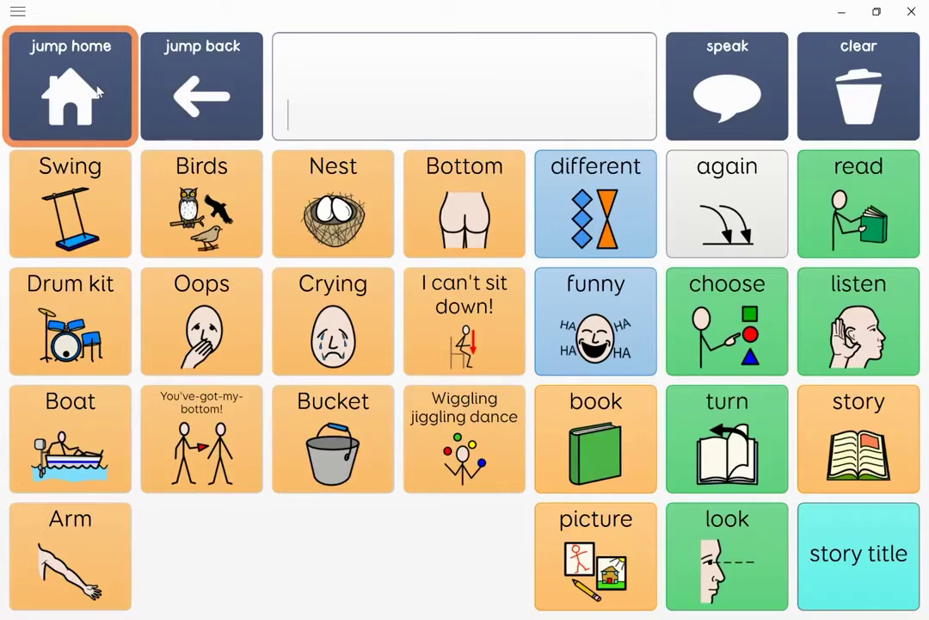
pyautogui.click(91, 86)
pyautogui.click(18, 12)
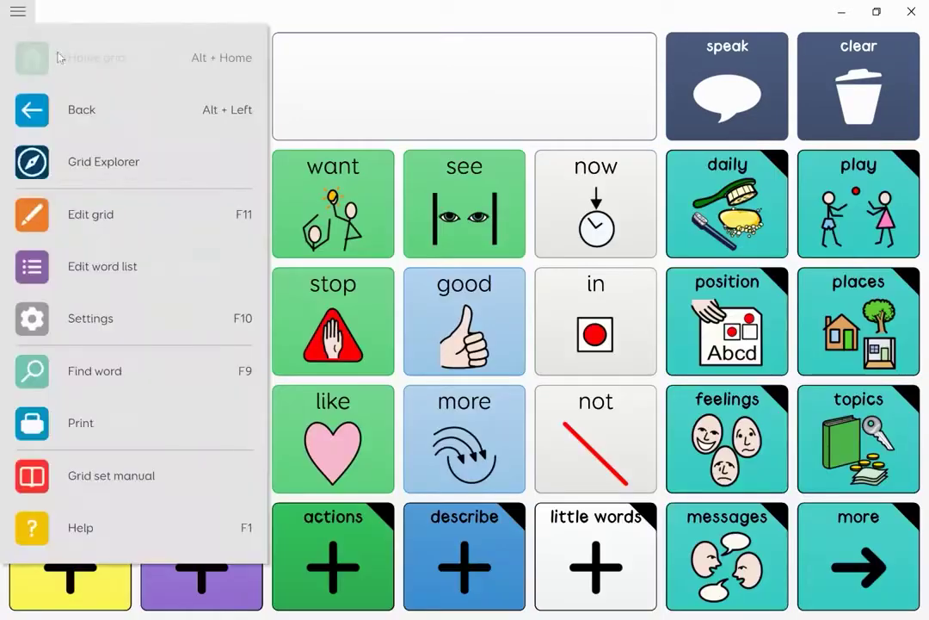
# Leave the grid and switch back to the Face Book Live- Books user from the Users list
pyautogui.click(69, 164)
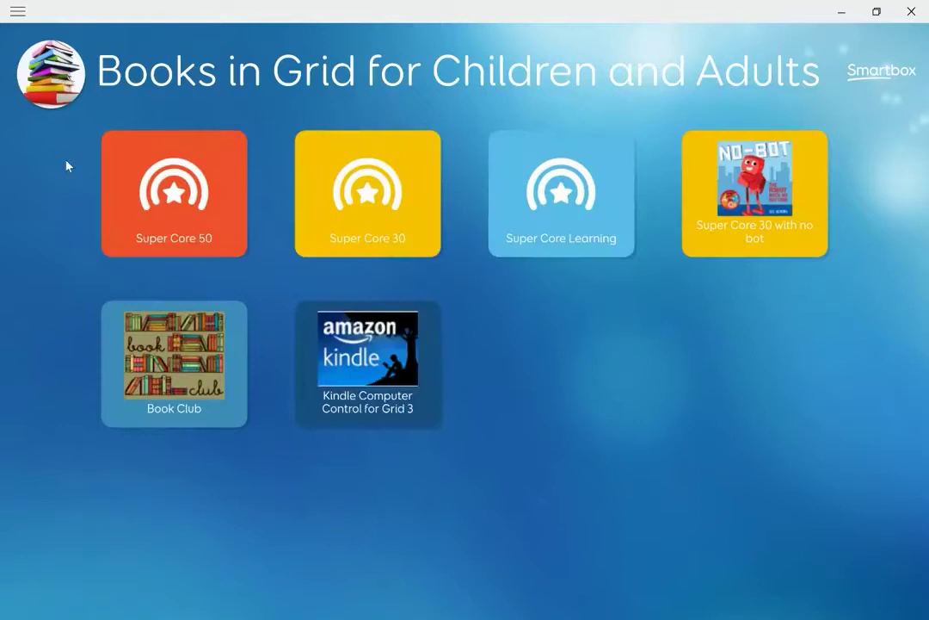
pyautogui.click(40, 16)
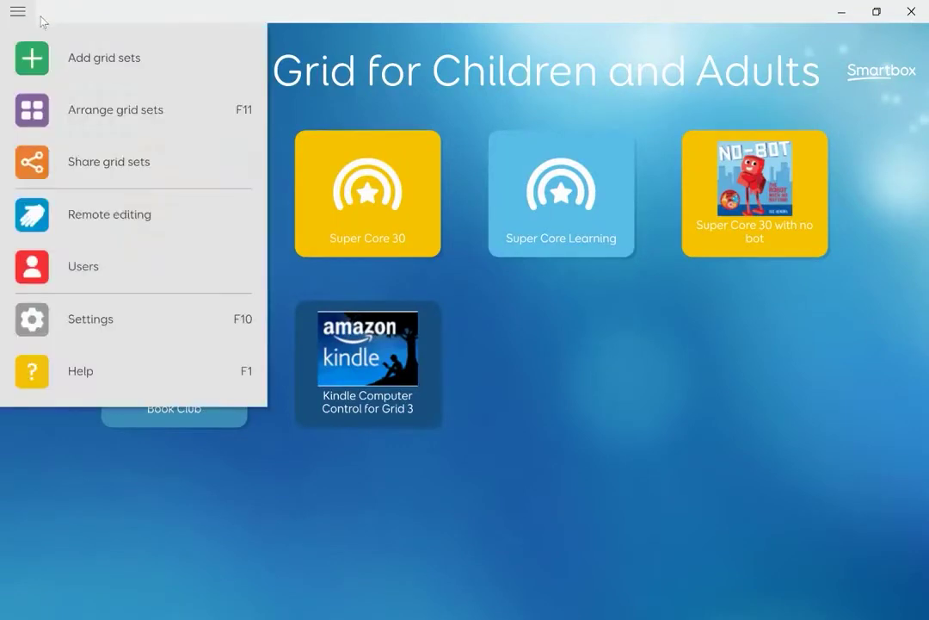
pyautogui.click(83, 275)
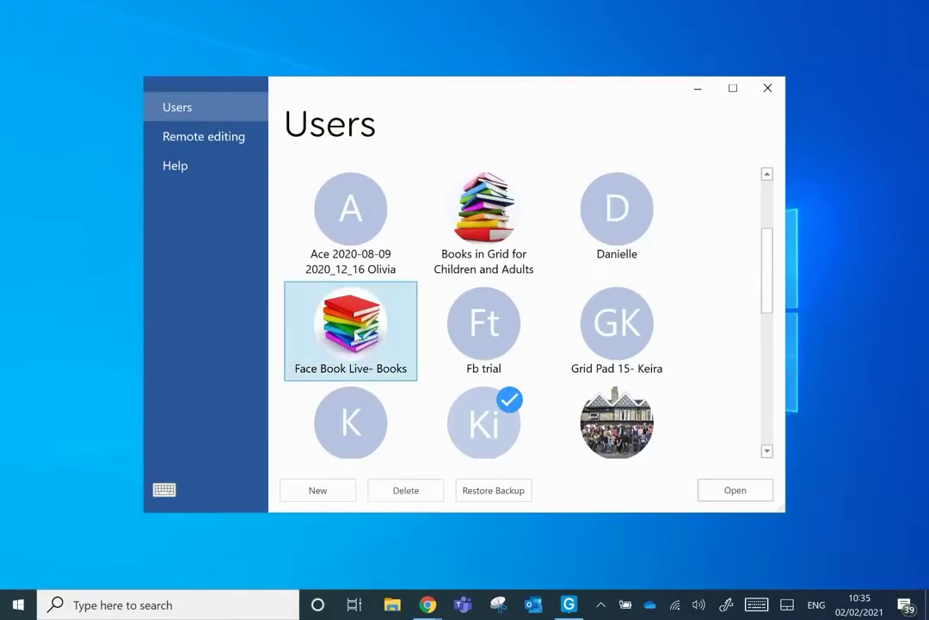
pyautogui.doubleClick(355, 335)
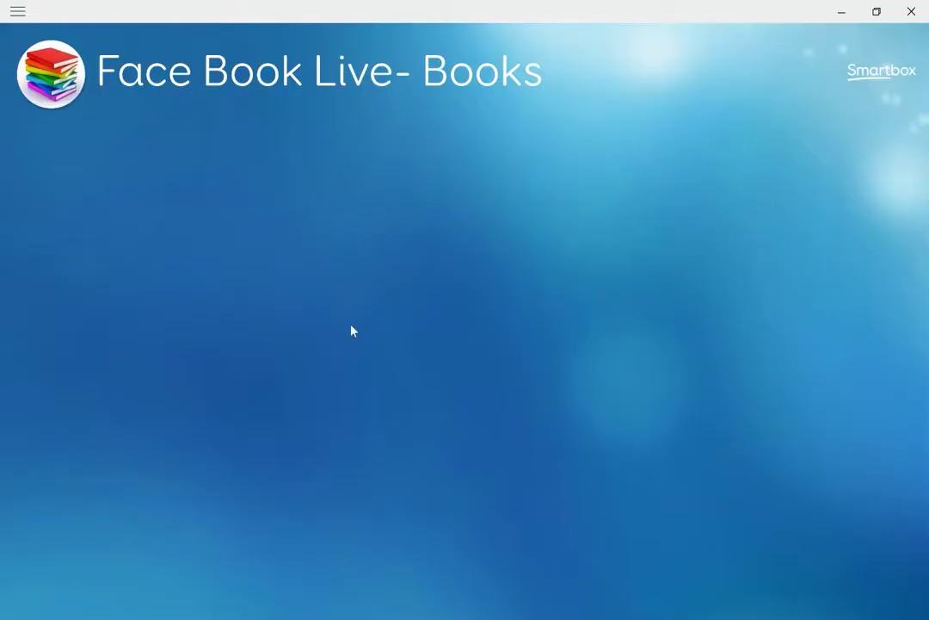
pyautogui.click(25, 14)
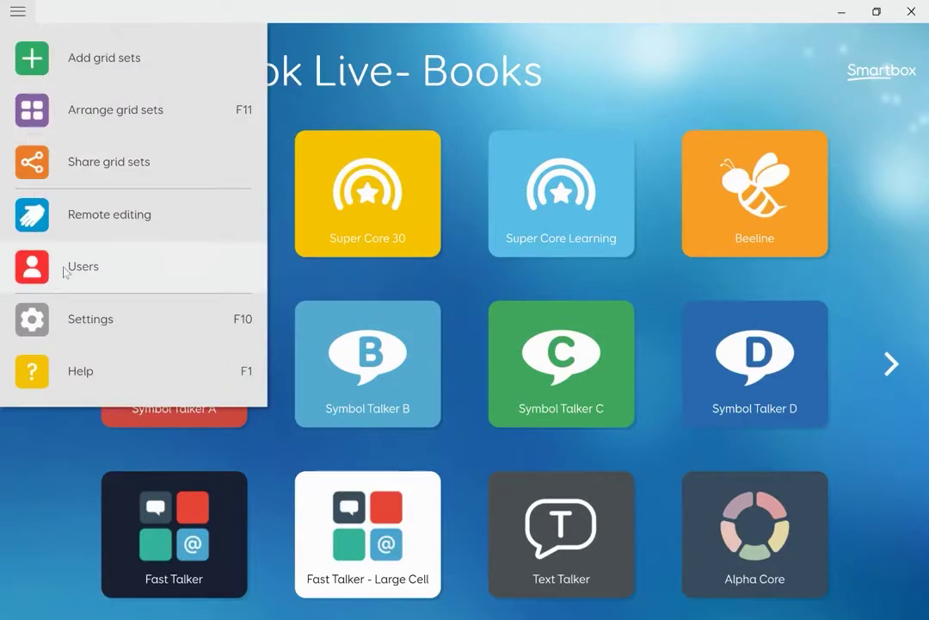
# Copy the 'Super Core 30 with no bot' grid set from the Books in Grid for Children user
pyautogui.click(97, 74)
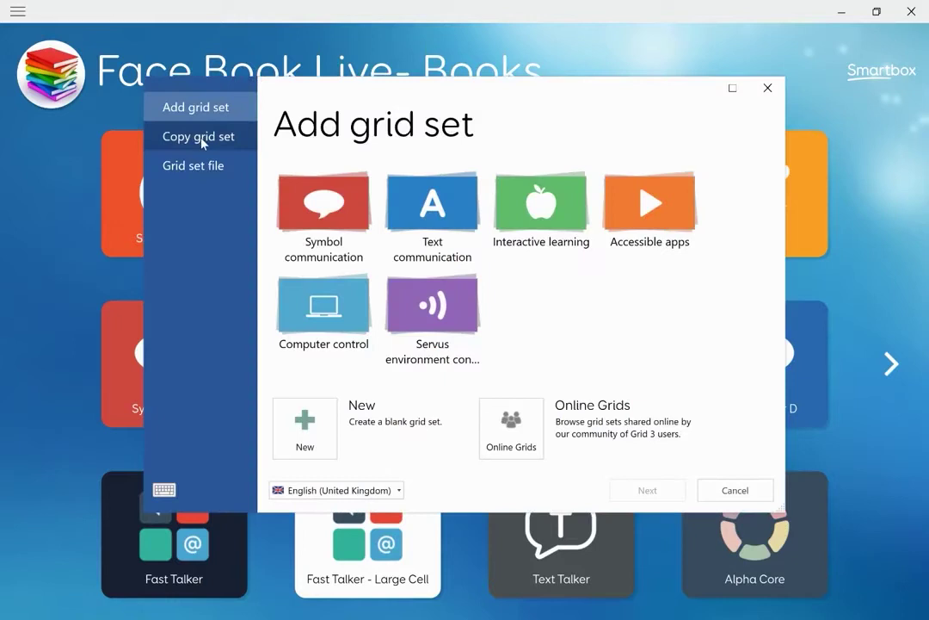
pyautogui.click(202, 139)
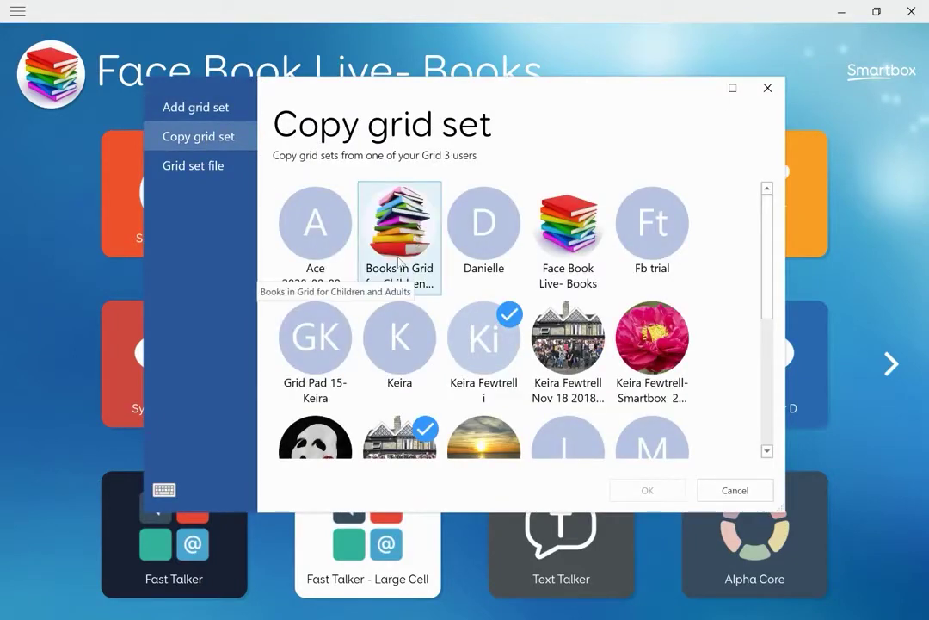
pyautogui.click(391, 249)
pyautogui.doubleClick(391, 250)
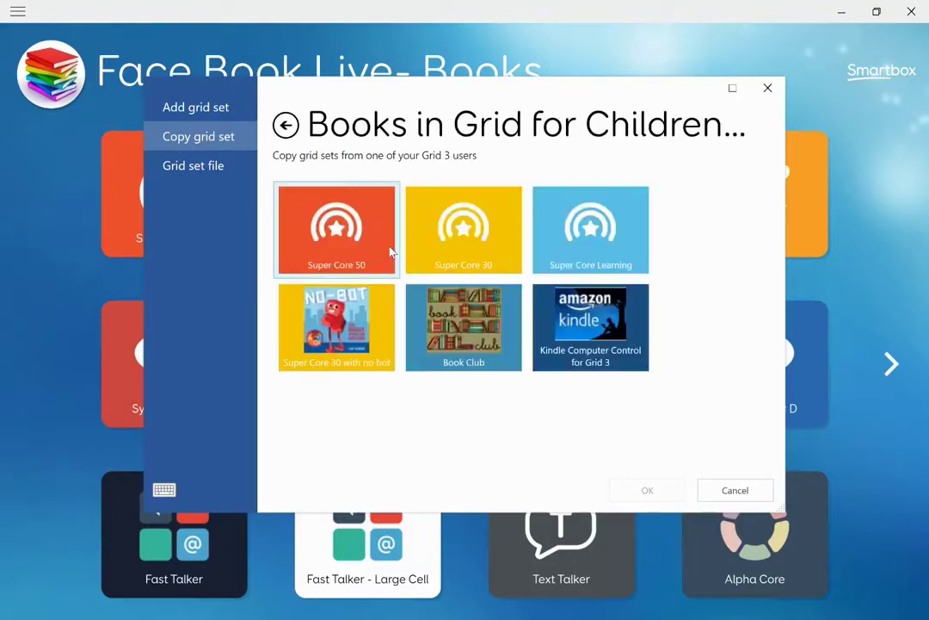
pyautogui.click(336, 338)
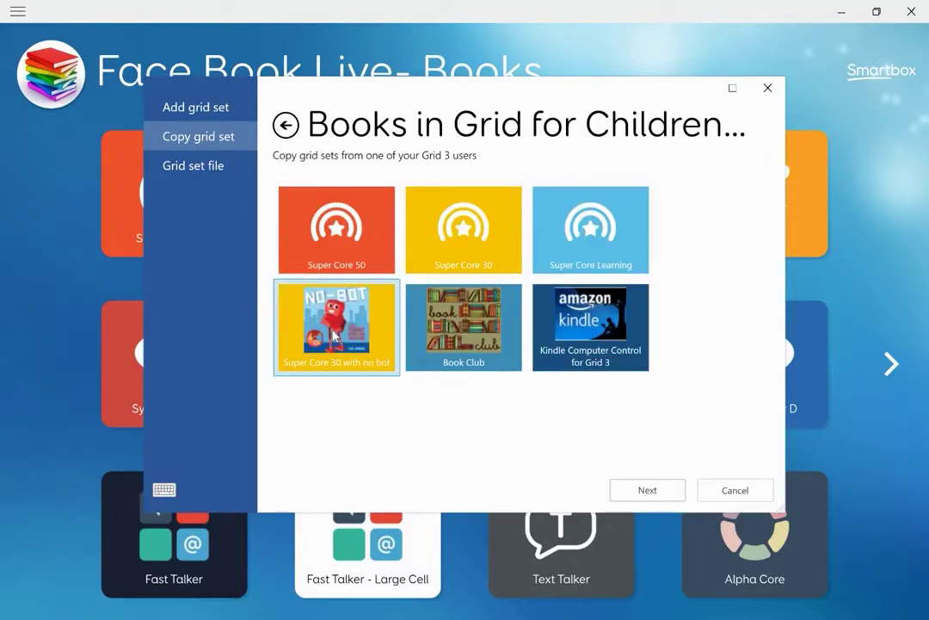
pyautogui.click(647, 490)
pyautogui.click(647, 493)
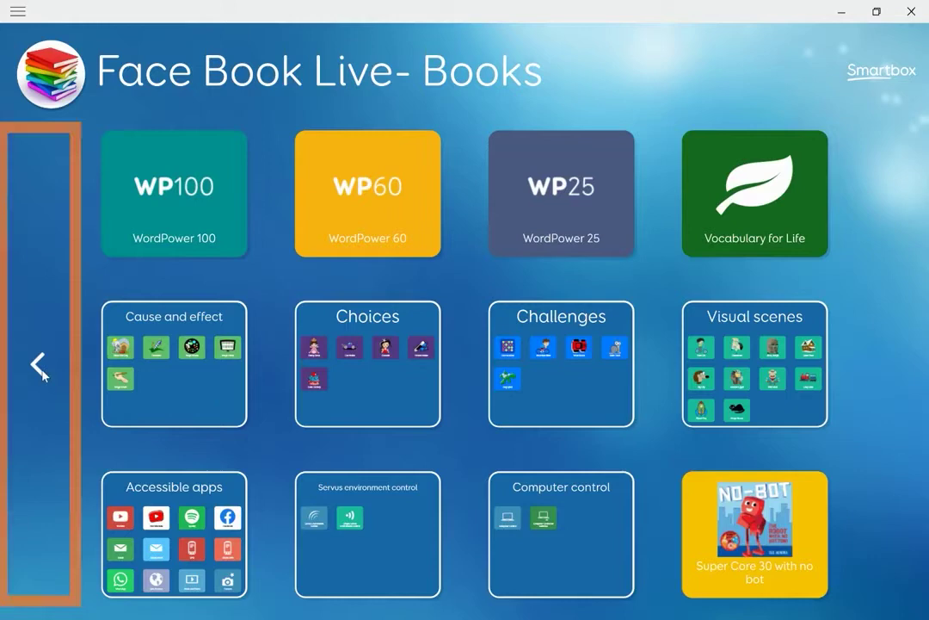
pyautogui.click(39, 370)
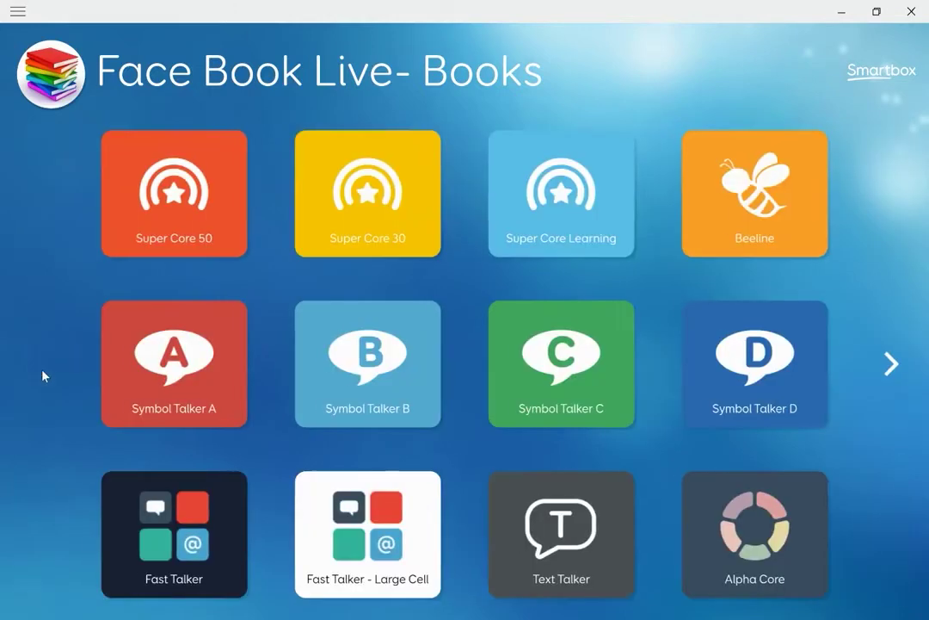
# Open Super Core 30 and go through more, school, stories and more to the blank cells
pyautogui.click(376, 213)
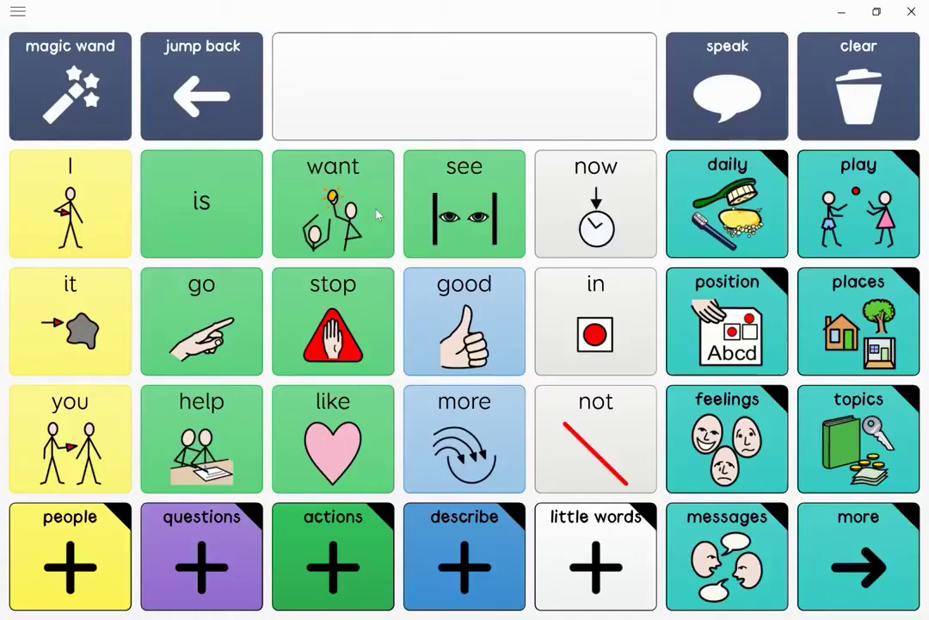
pyautogui.click(824, 514)
pyautogui.click(868, 222)
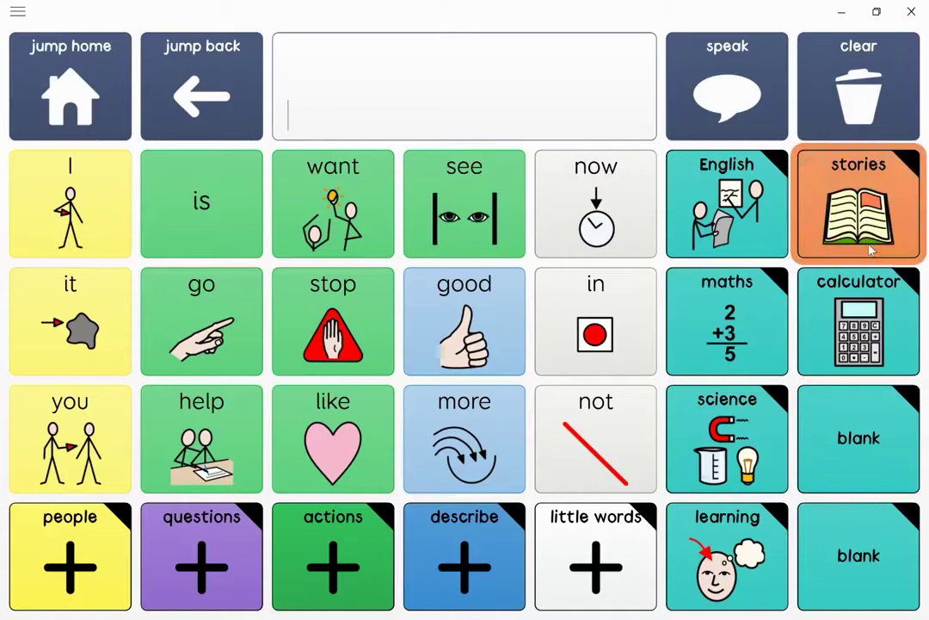
pyautogui.click(864, 515)
pyautogui.click(867, 551)
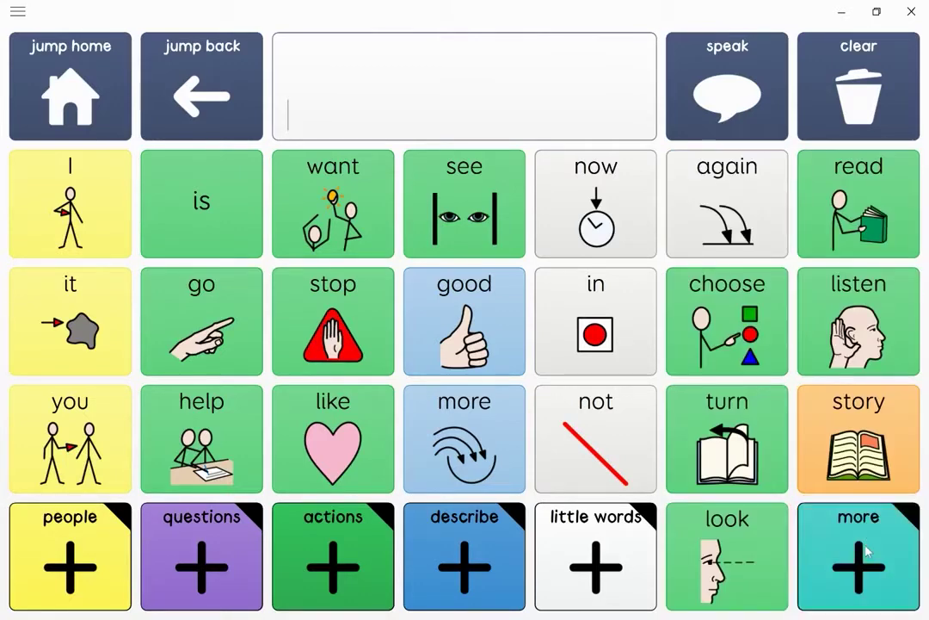
pyautogui.click(316, 221)
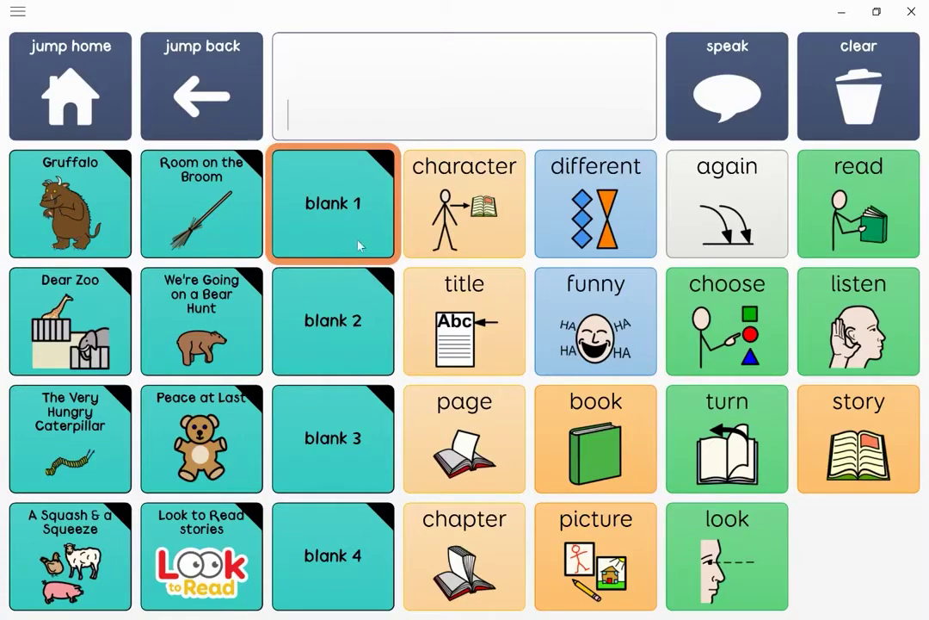
pyautogui.click(44, 13)
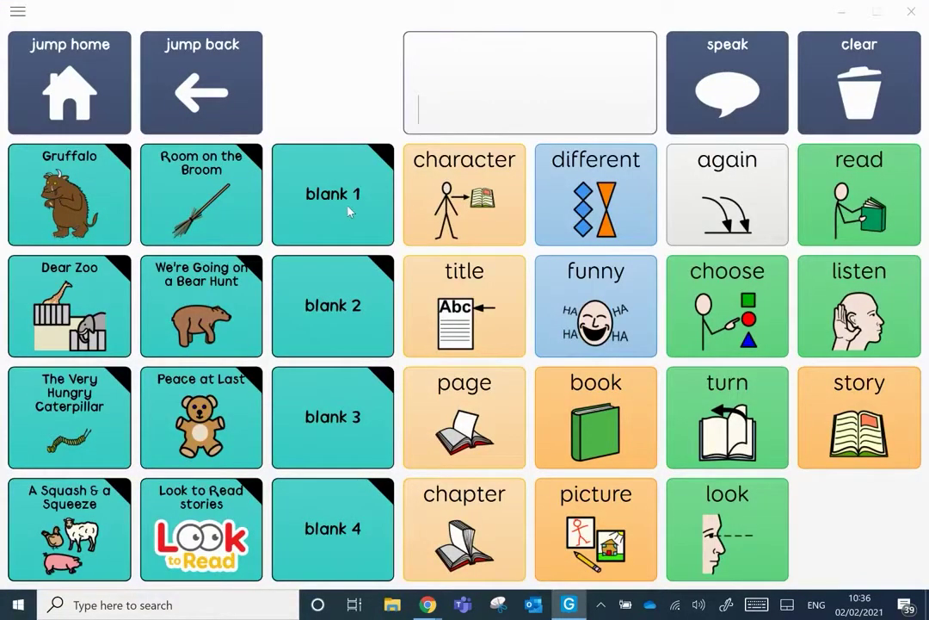
# In edit mode, change the blank 1 cell's label to 'No Bot' and begin a picture search
pyautogui.hotkey('ctrl', 'e')
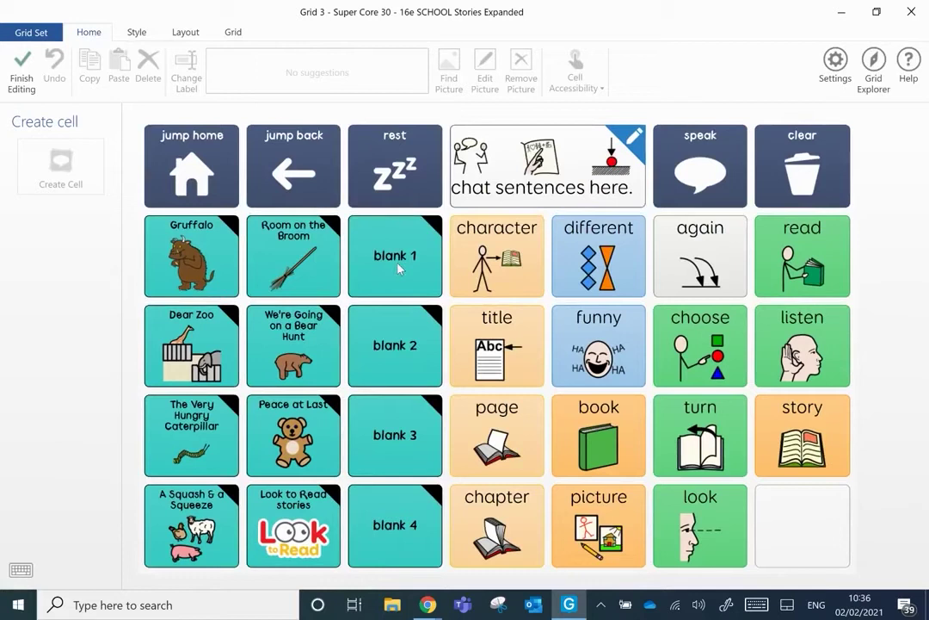
pyautogui.click(400, 266)
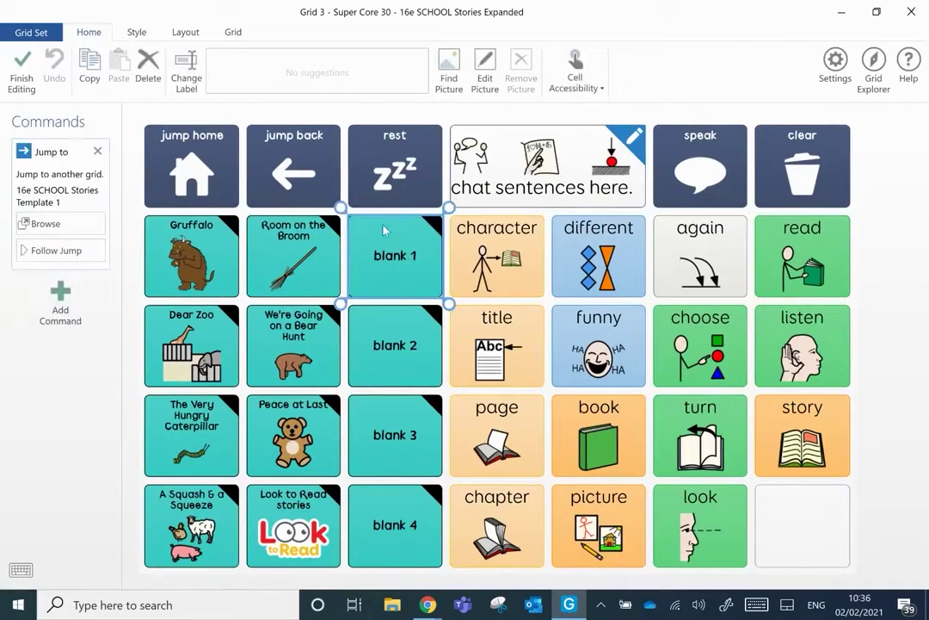
pyautogui.click(189, 77)
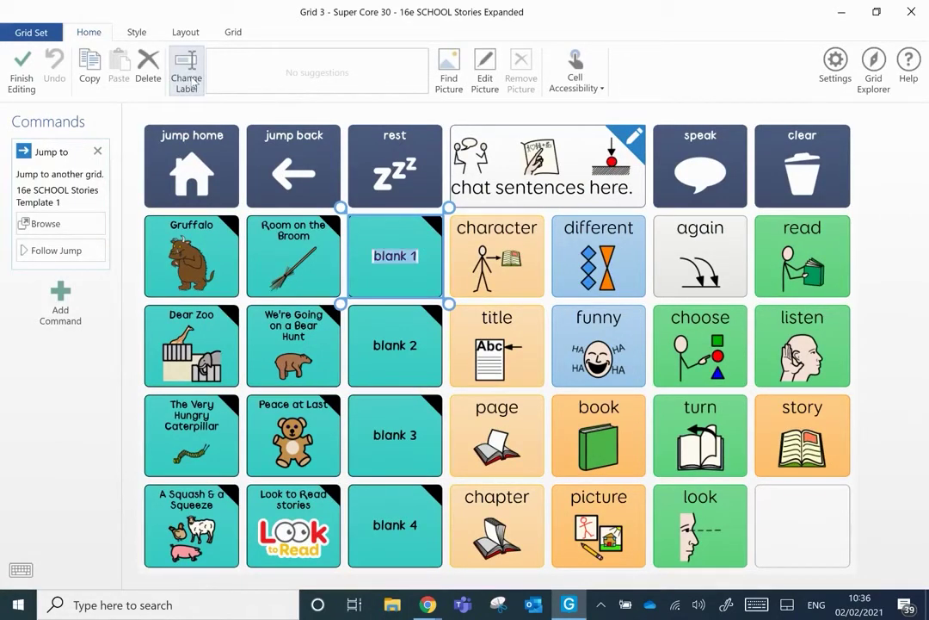
pyautogui.write('No Bt')
pyautogui.press('BackSpace')
pyautogui.write('ot')
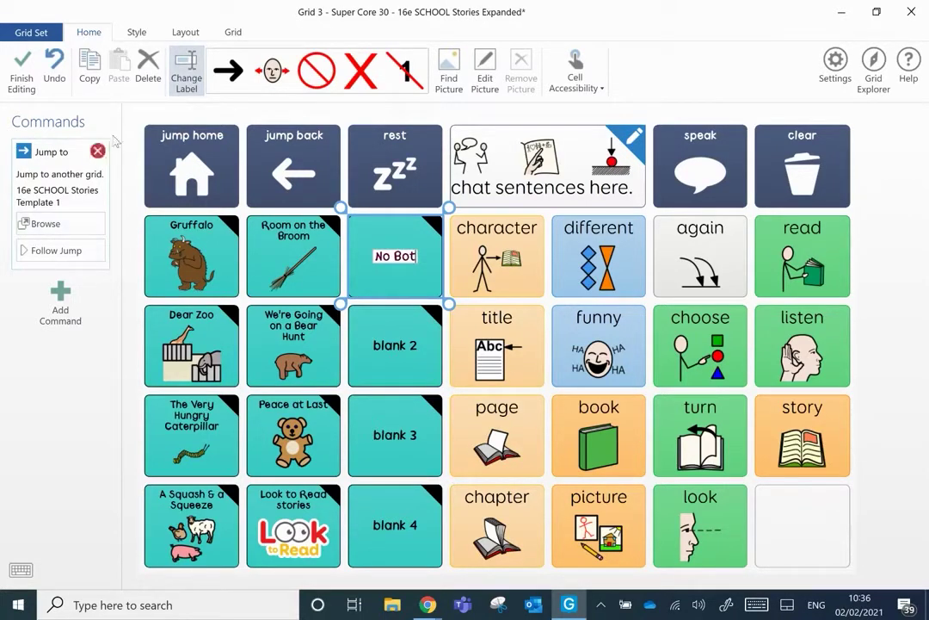
pyautogui.click(449, 78)
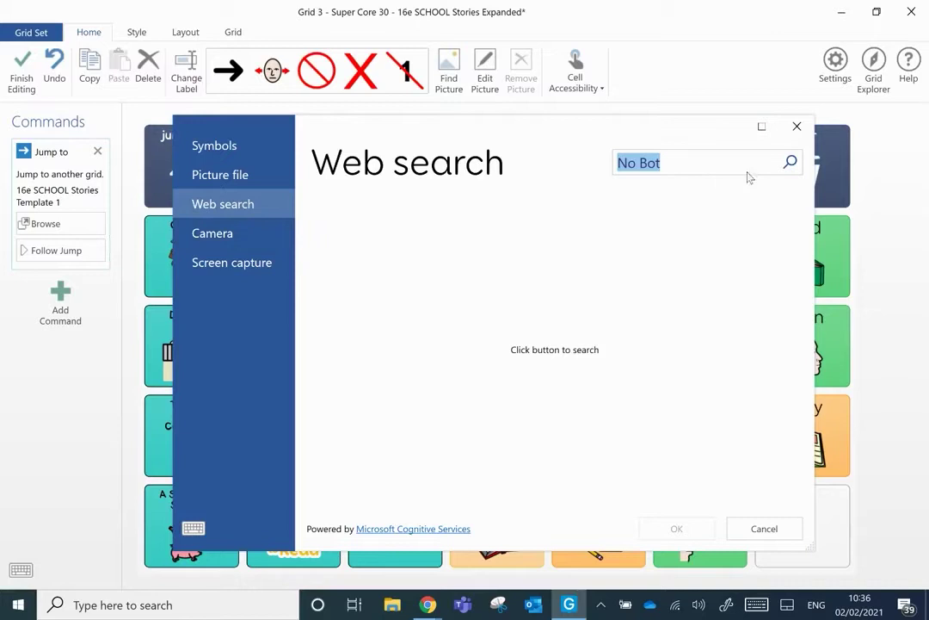
# Search the web for No Bot and apply the first No-Bot book cover to the cell
pyautogui.click(790, 162)
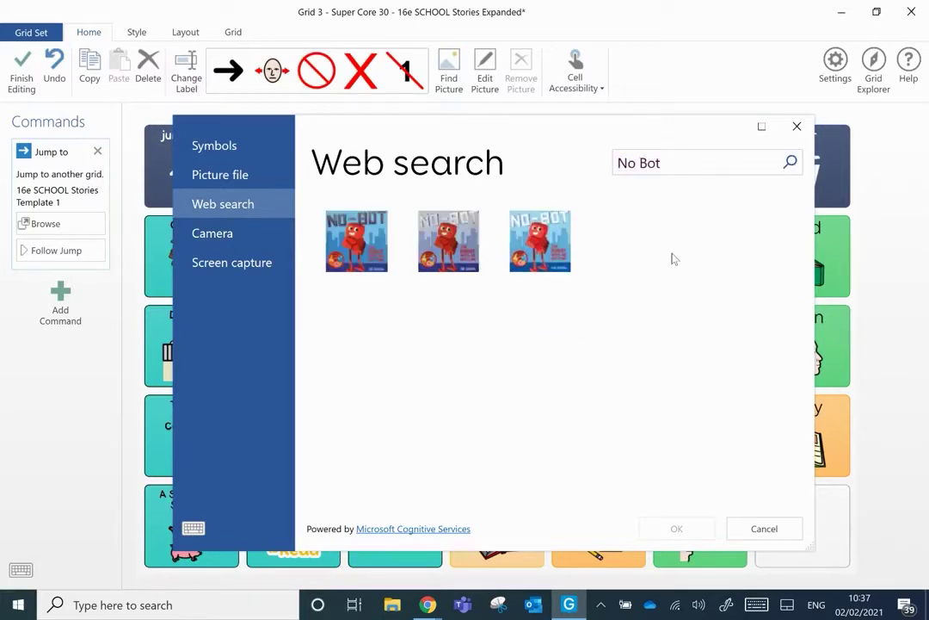
pyautogui.click(360, 249)
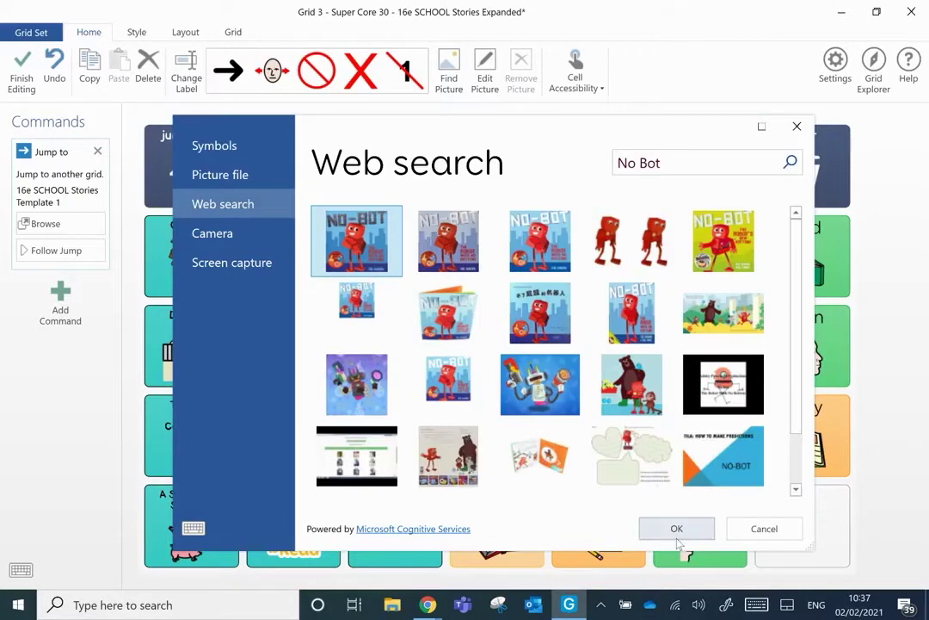
pyautogui.click(680, 530)
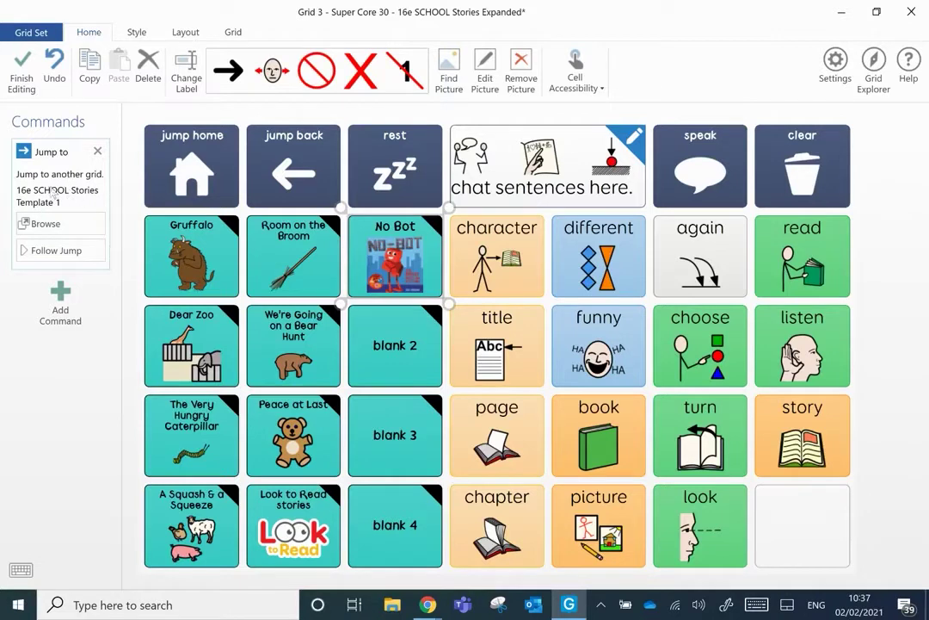
# Open the grid set's Grids view and search the grids for 'stories'
pyautogui.click(32, 33)
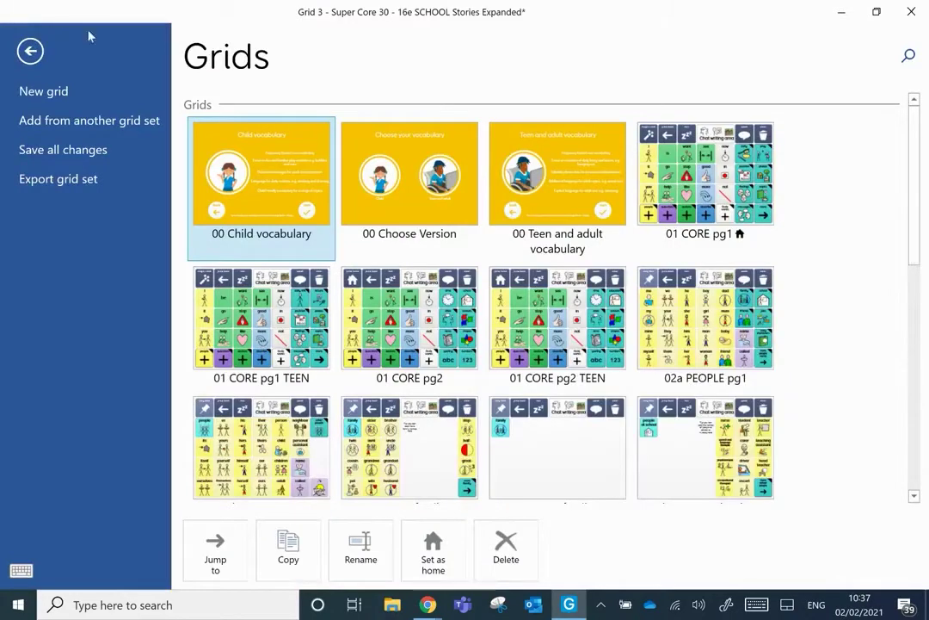
pyautogui.click(909, 57)
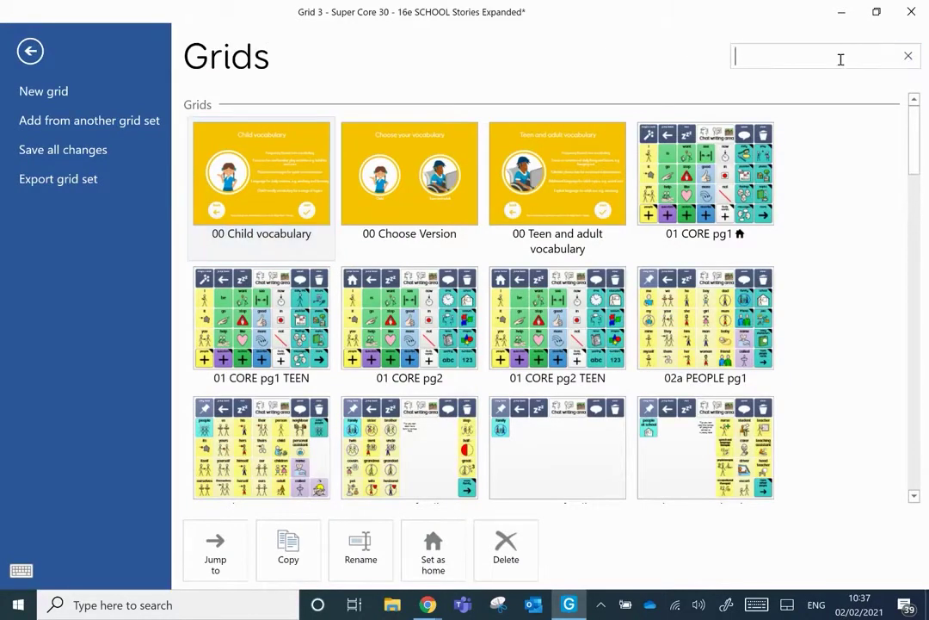
pyautogui.write('stories')
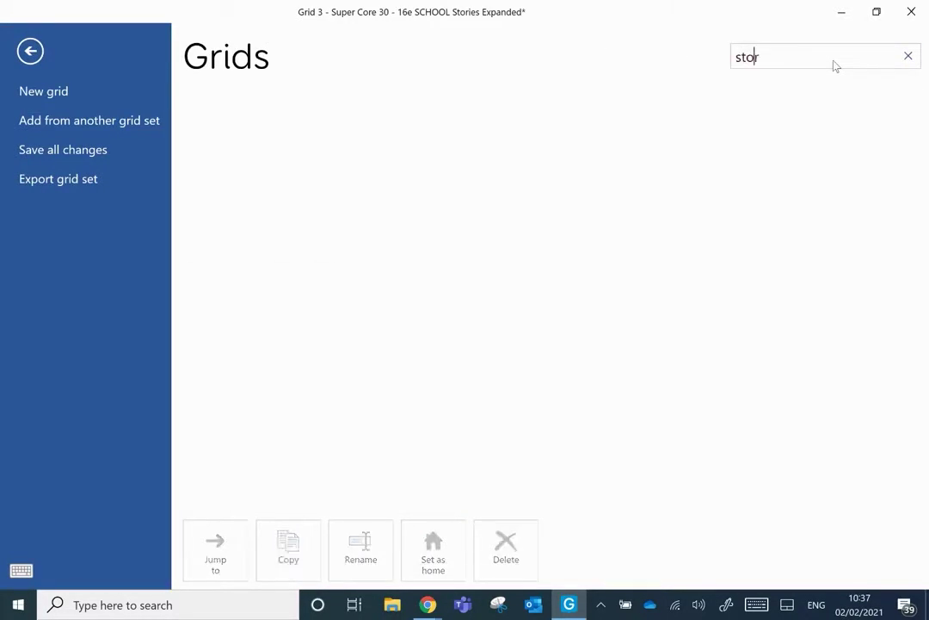